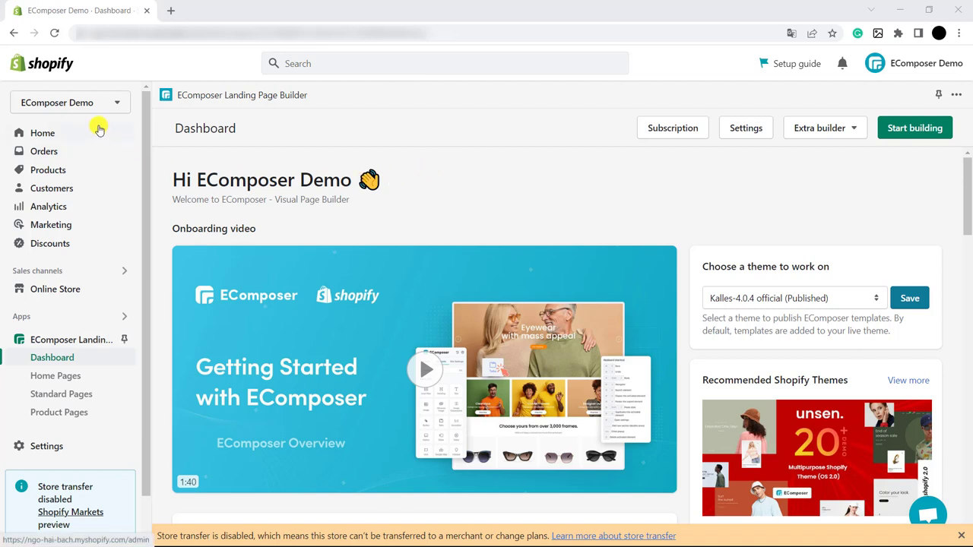
Find the Ybeoplay A9 Passion product by searching Products, open it, and scroll to Options.
left_click(65, 170)
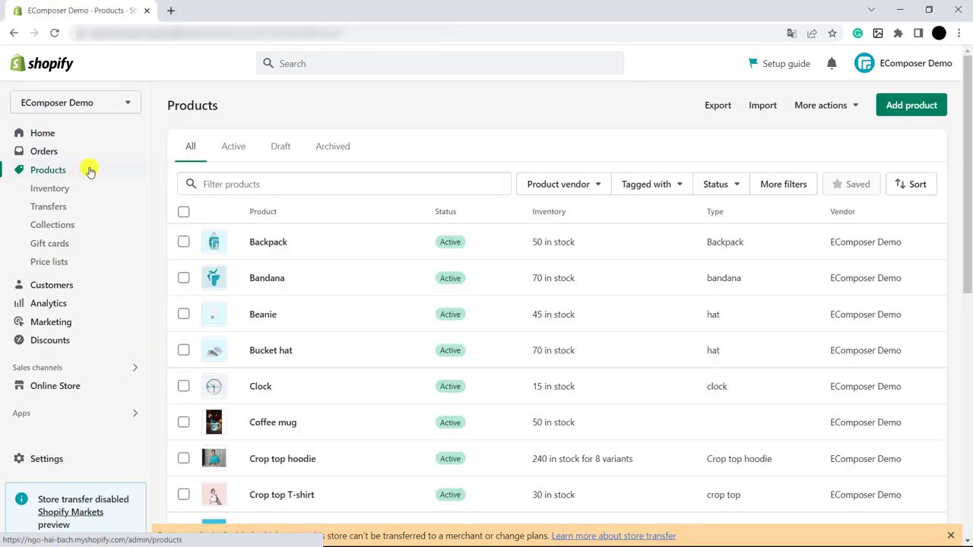
left_click(231, 182)
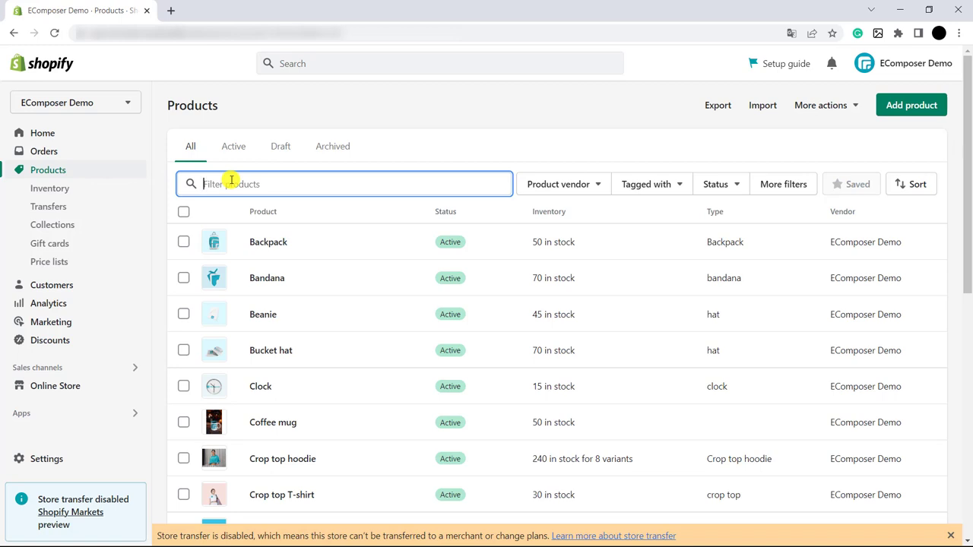
type("Ybeoplay A9 Passion")
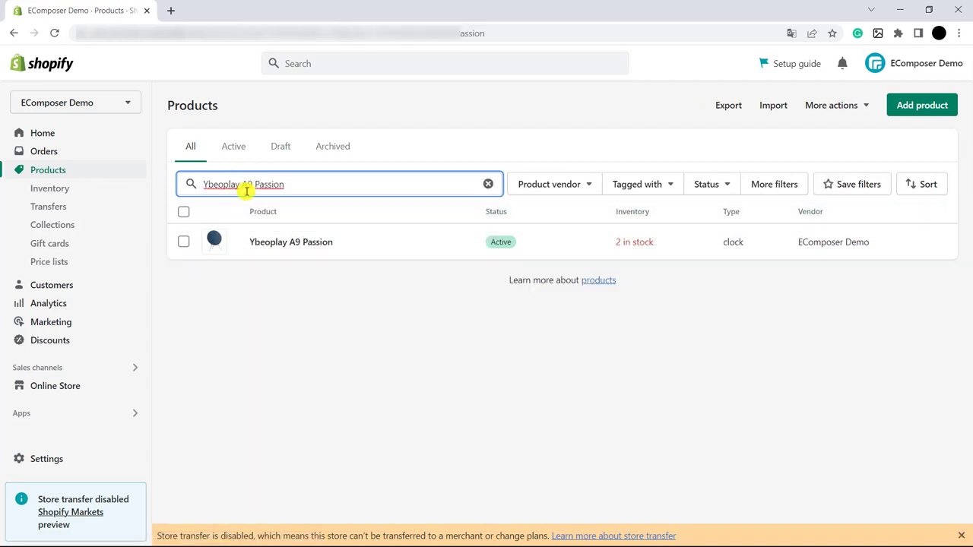
left_click(439, 251)
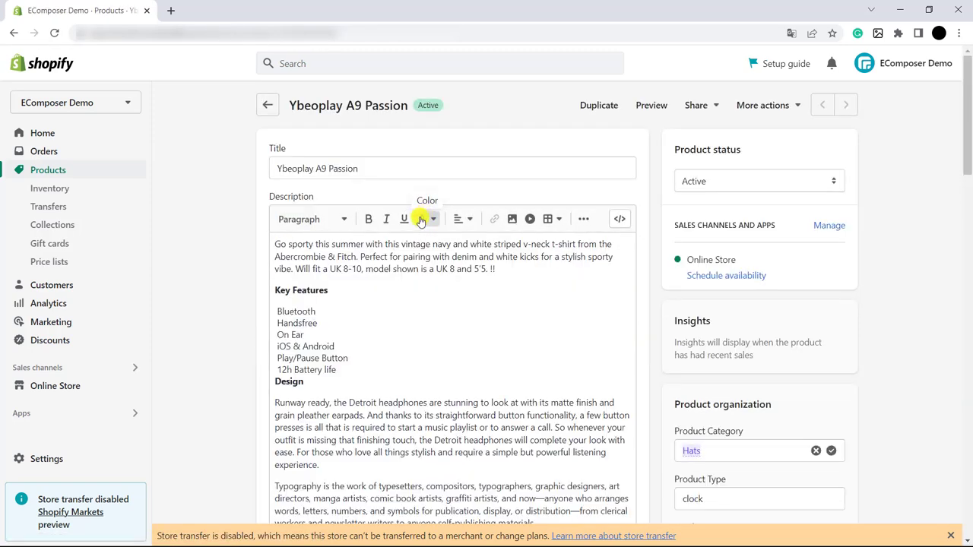
scroll(422, 220, "down", 7)
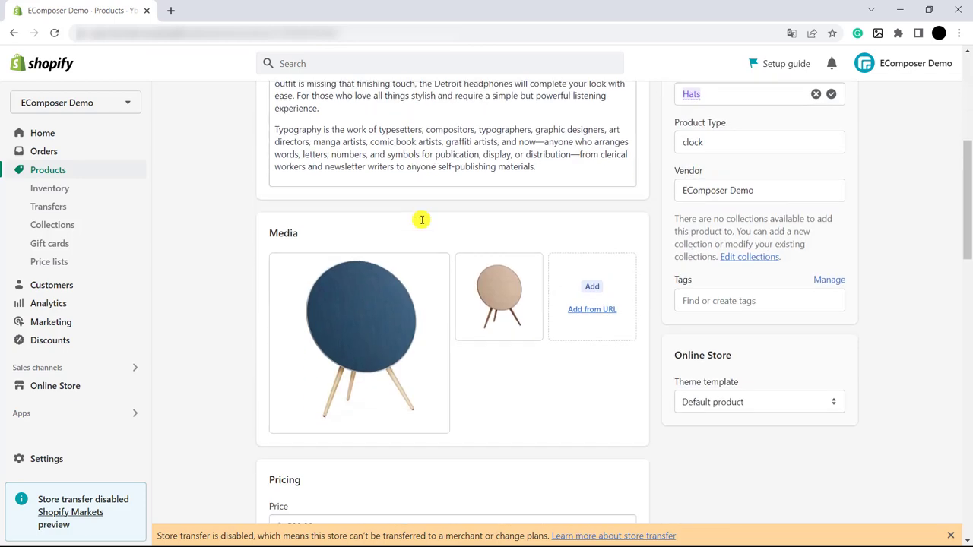
scroll(422, 221, "down", 12)
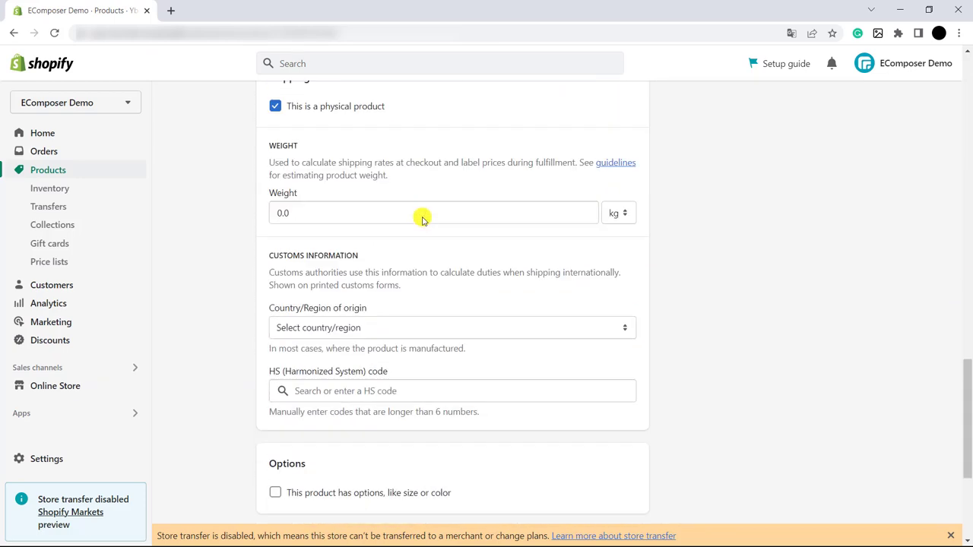
scroll(422, 221, "down", 1)
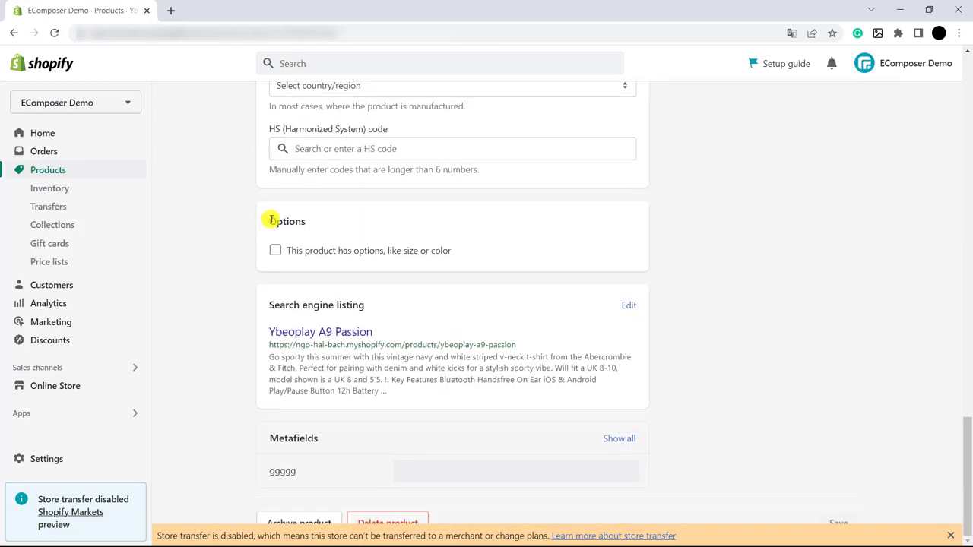
left_click_drag(270, 221, 310, 226)
Mark the product as having options and create a Color option with values Ocean and Wood.
left_click(308, 227)
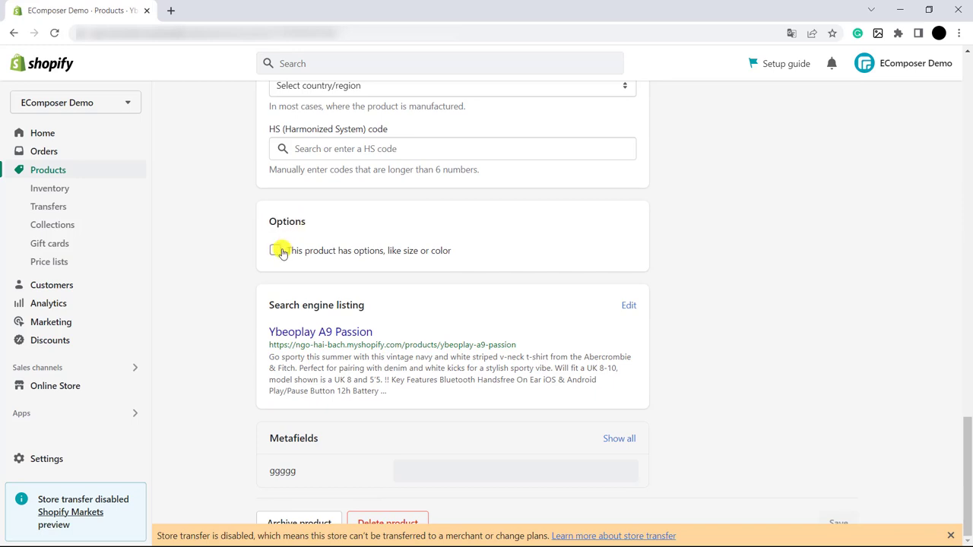
left_click(275, 251)
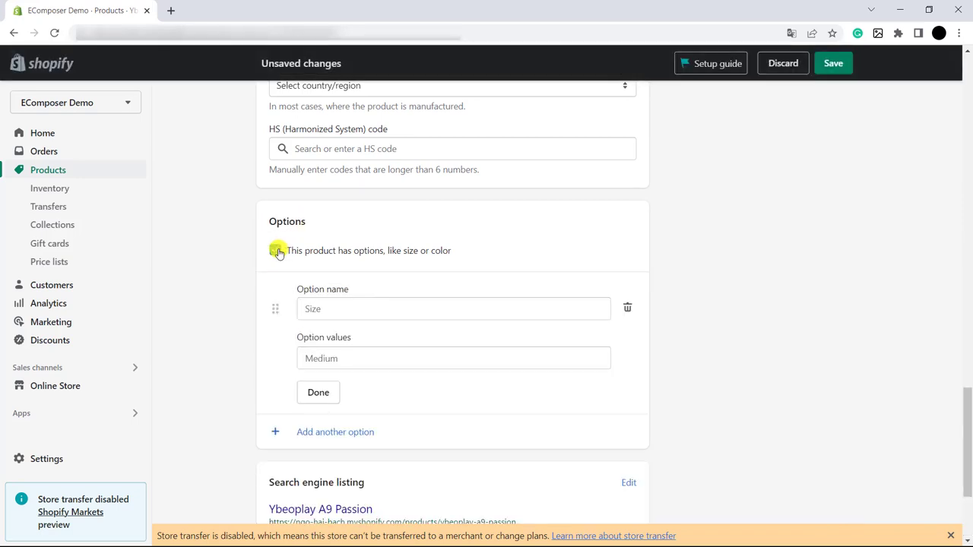
scroll(278, 251, "down", 1)
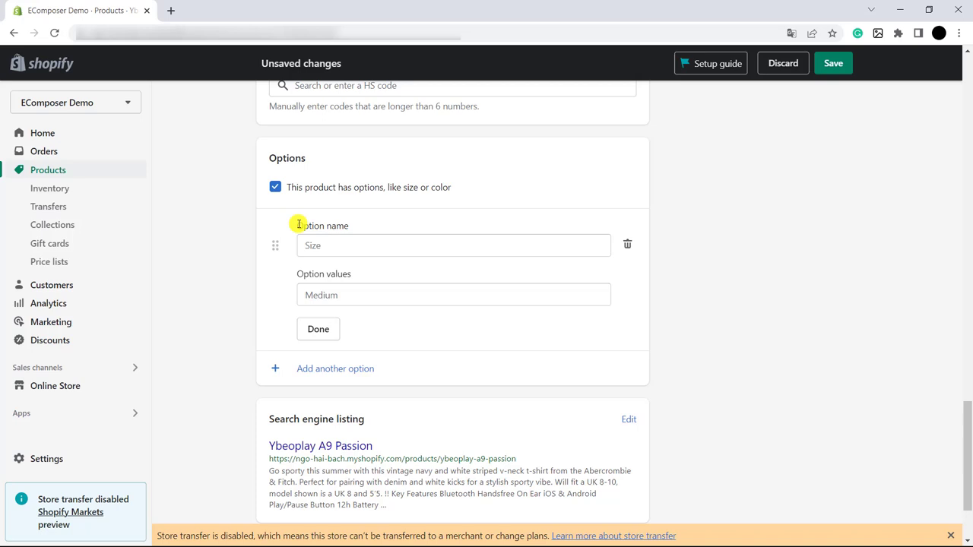
left_click(330, 242)
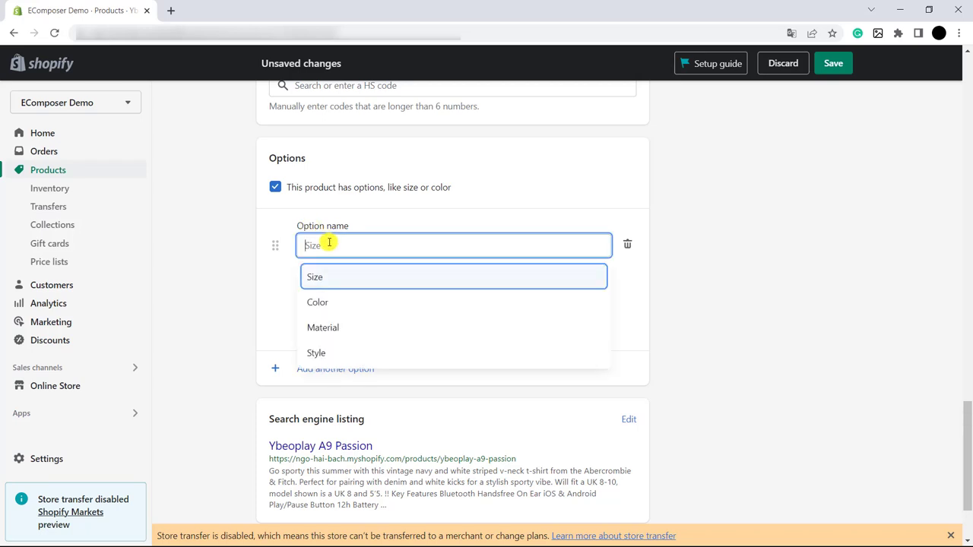
left_click(327, 304)
left_click(329, 299)
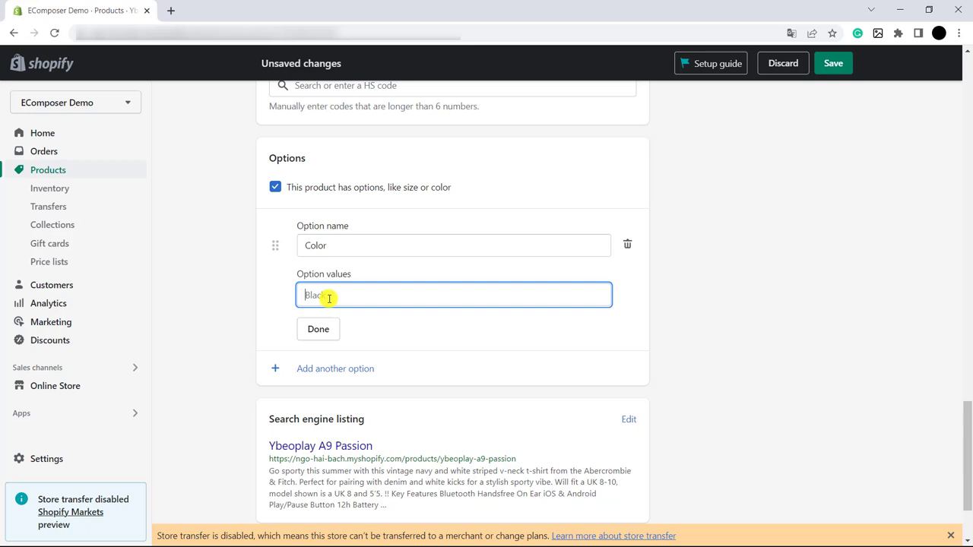
type("Ocean")
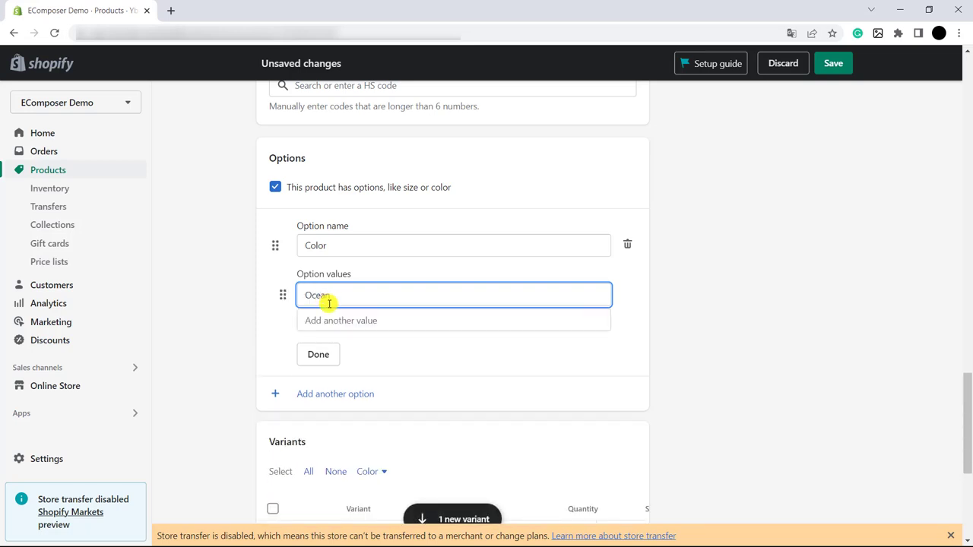
left_click(330, 321)
type("W")
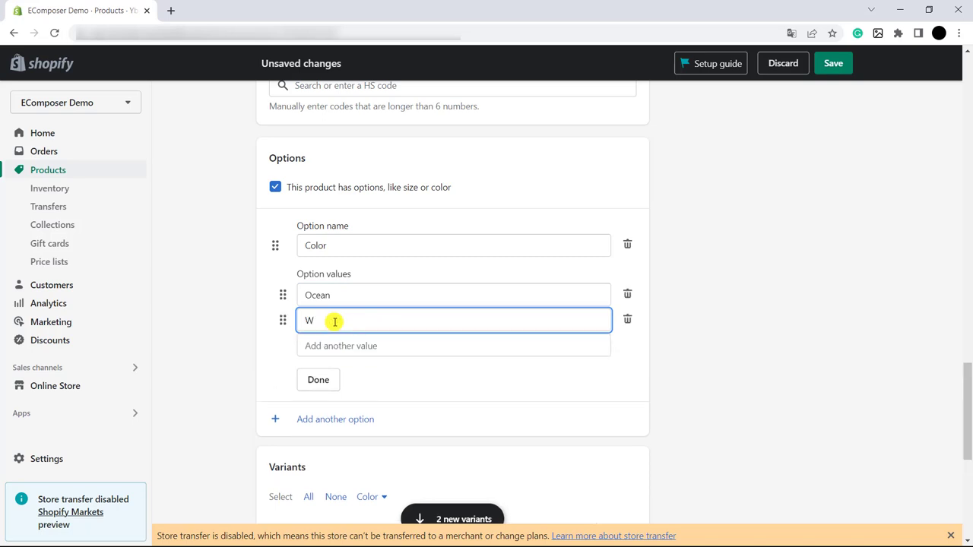
type("ood")
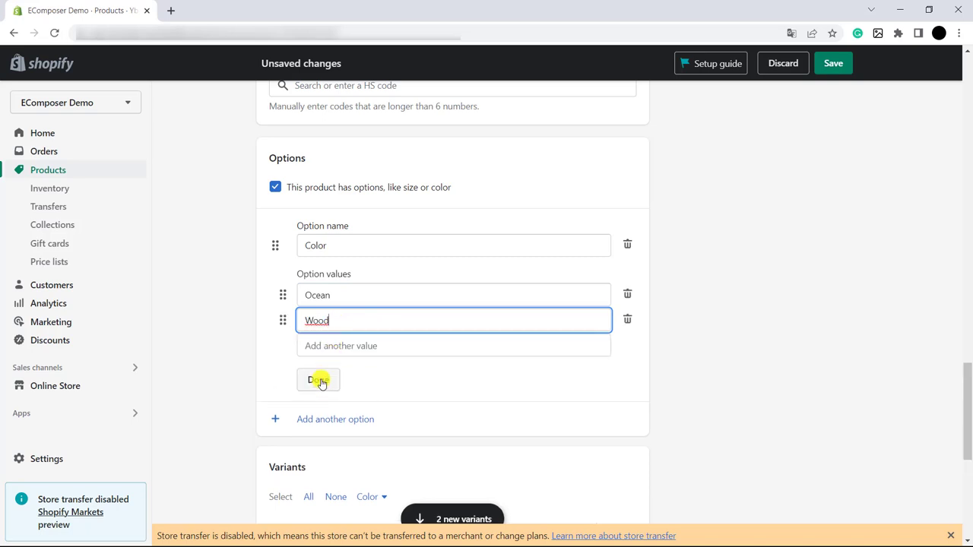
left_click(320, 382)
scroll(342, 350, "up", 1)
Assign the blue speaker photo to the Ocean variant.
scroll(353, 329, "down", 1)
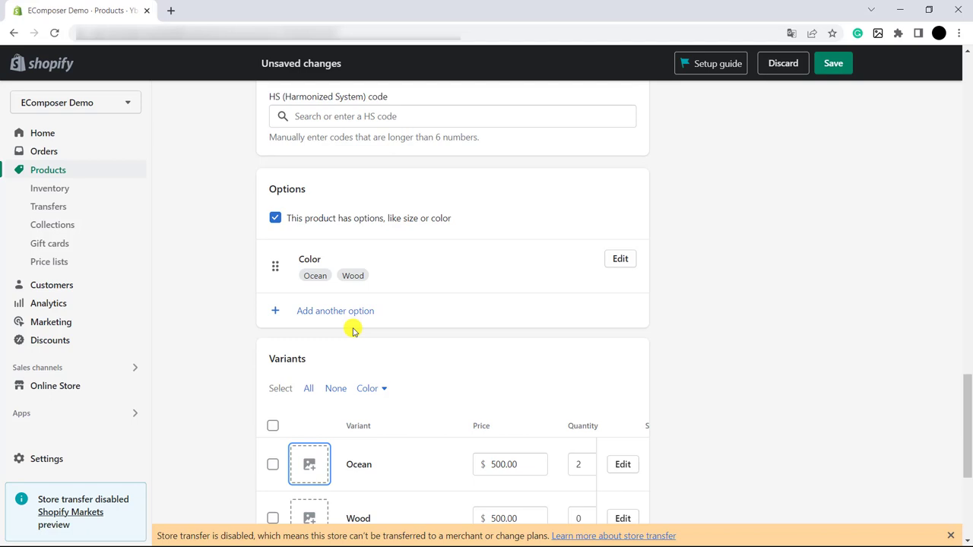
scroll(353, 327, "down", 1)
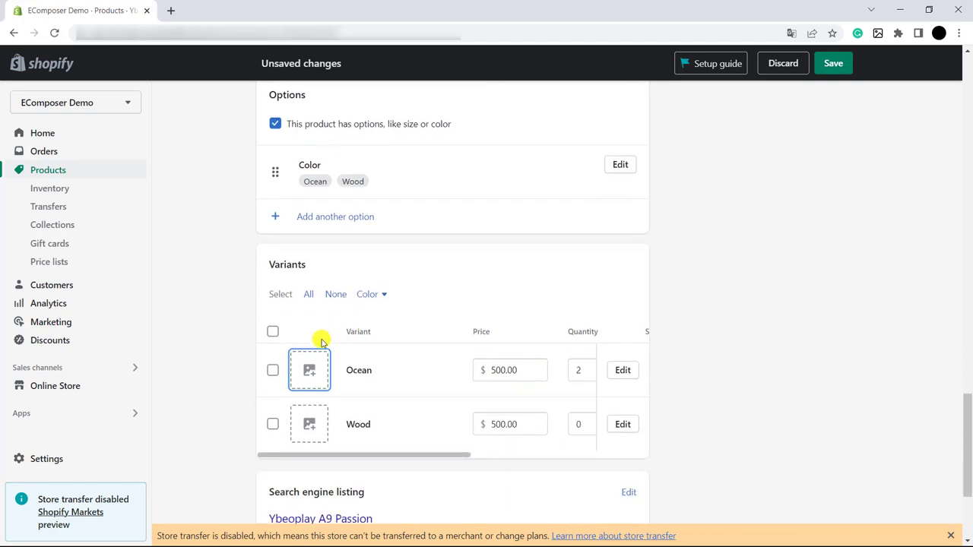
left_click(310, 368)
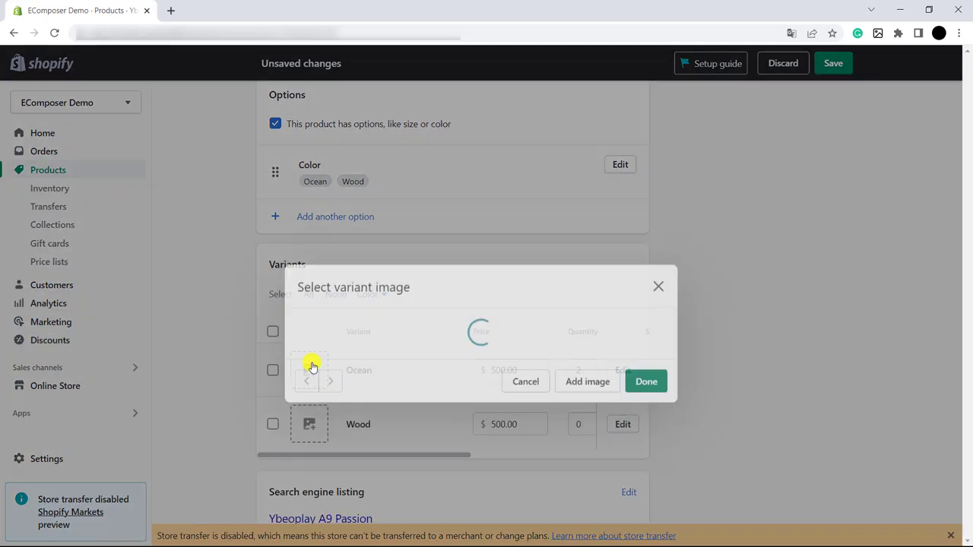
left_click(447, 292)
left_click(667, 389)
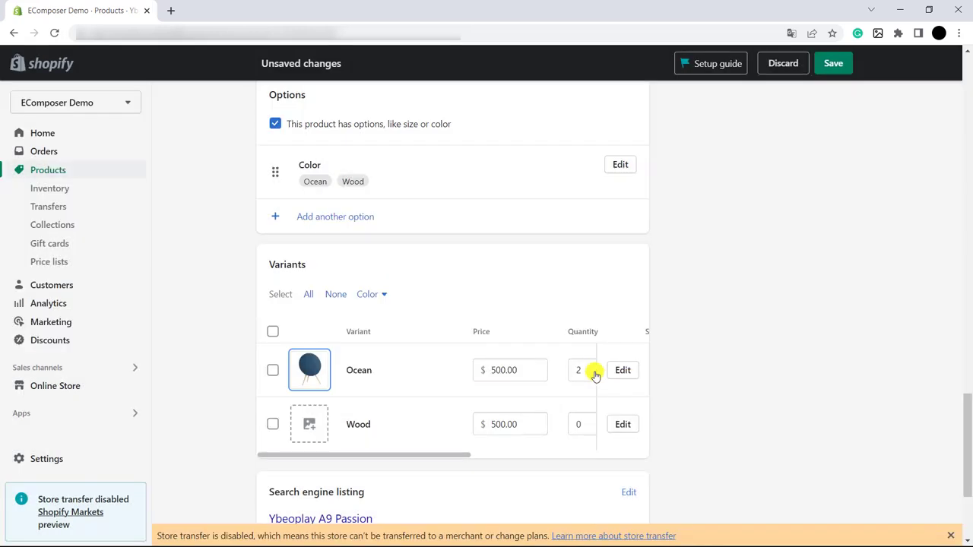
Assign the beige speaker photo to the Wood variant and save the product.
left_click(320, 412)
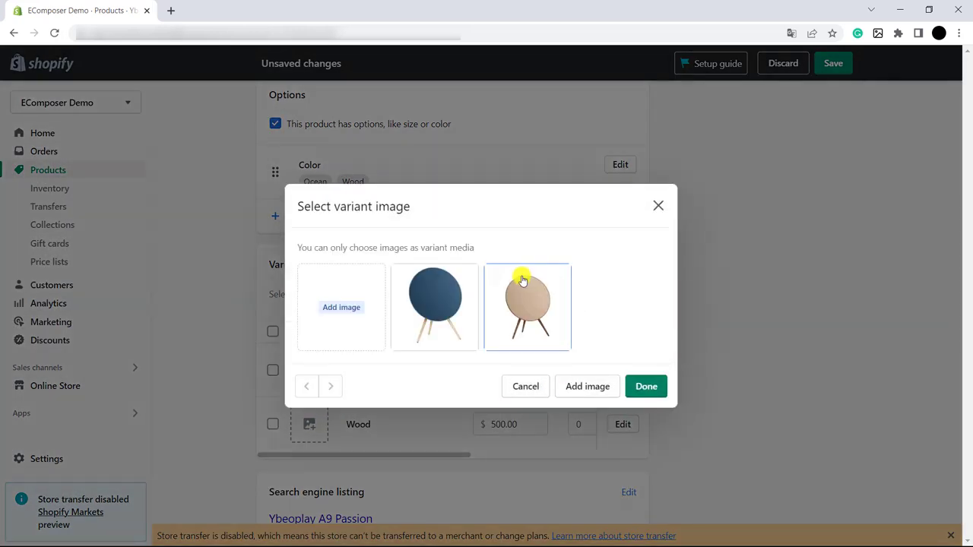
left_click(522, 279)
left_click(646, 388)
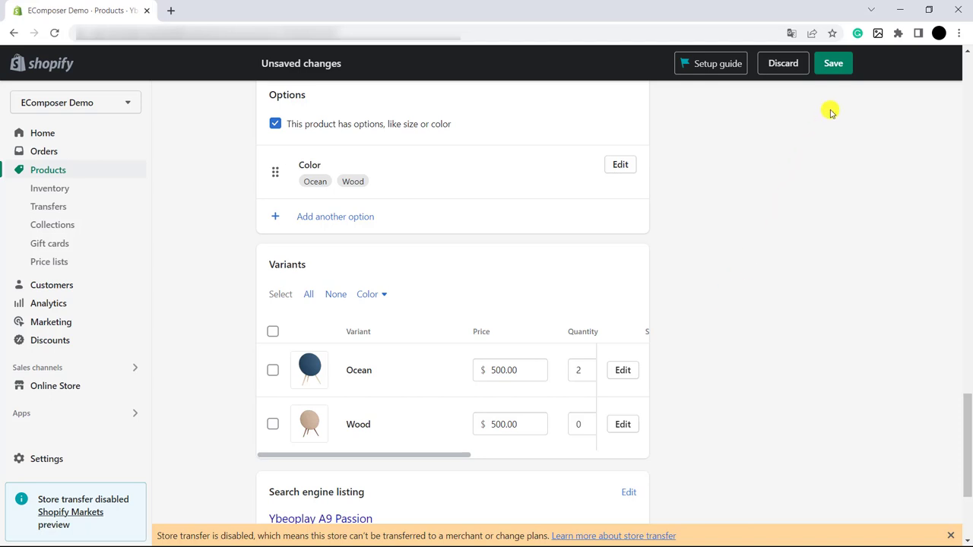
left_click(834, 67)
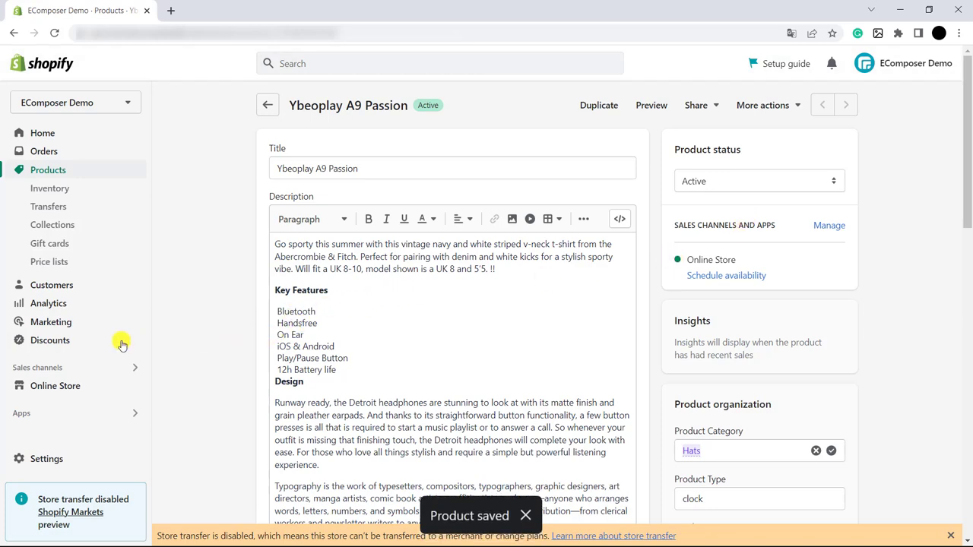
In EComposer, start building a new product page based on the Blank Template.
scroll(98, 363, "down", 1)
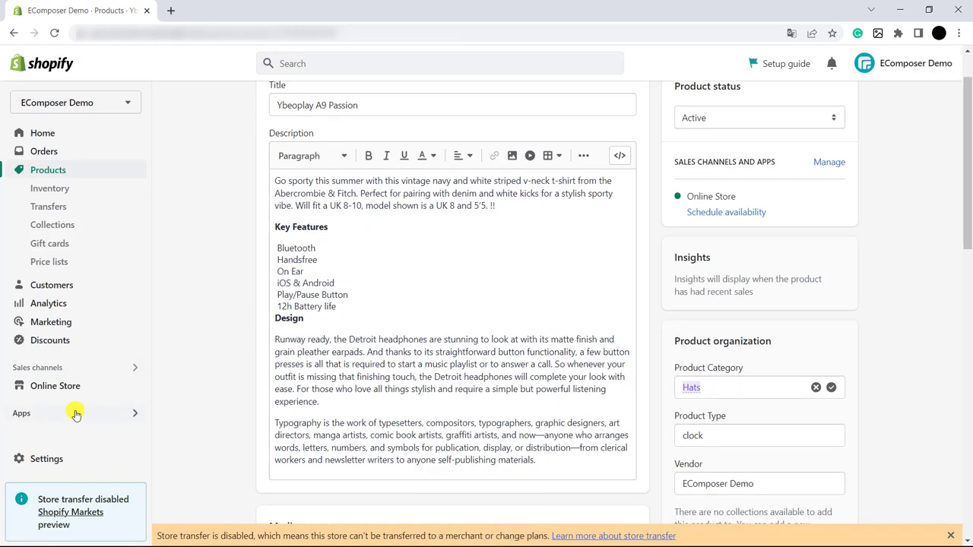
left_click(76, 414)
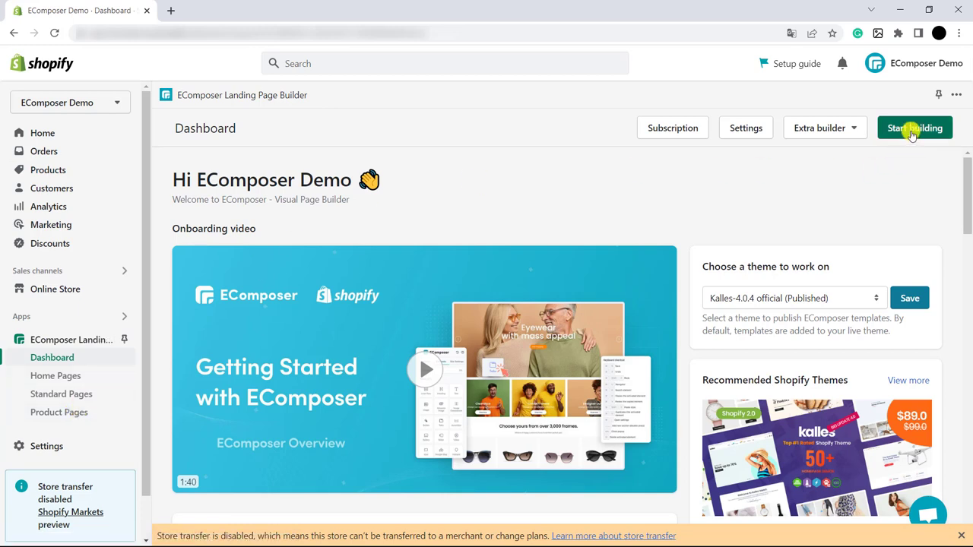
left_click(912, 131)
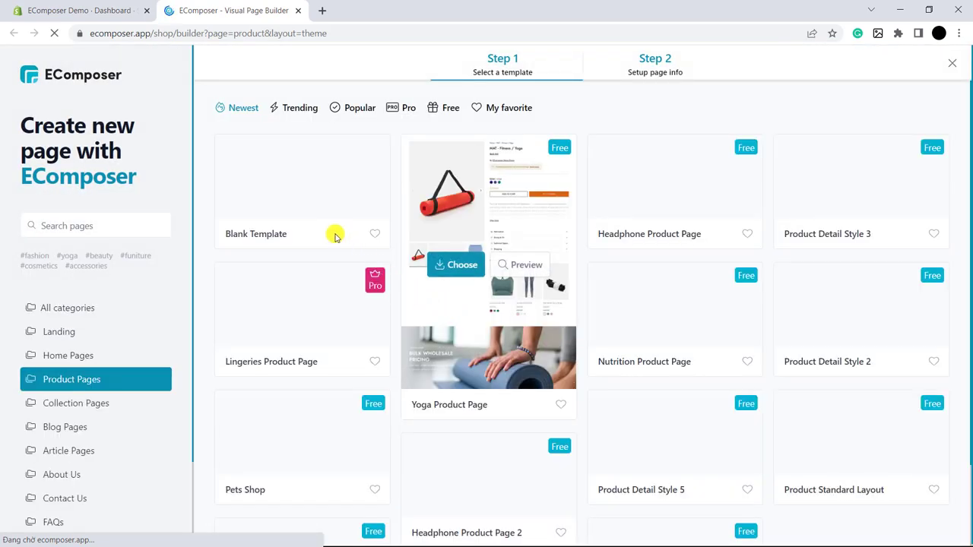
left_click(304, 244)
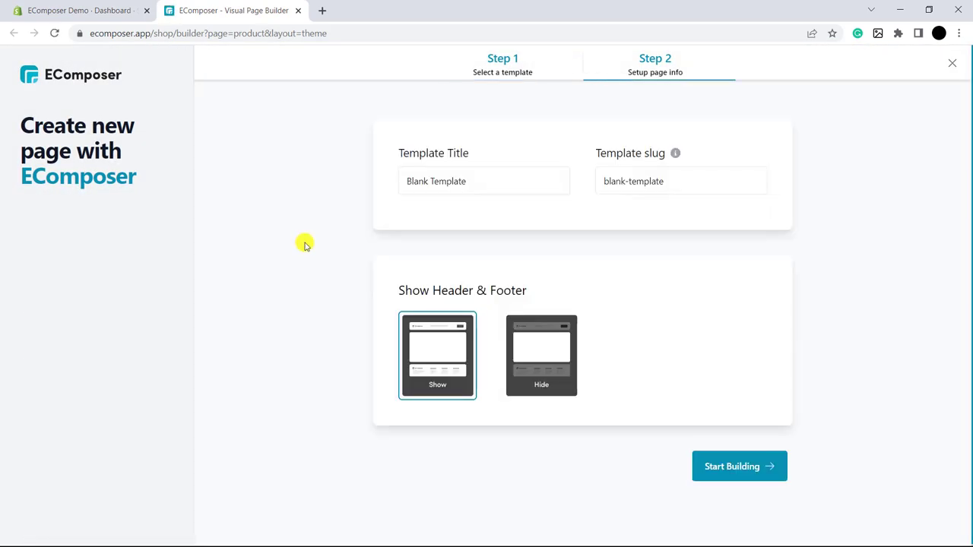
Open the blank page in the visual editor and bring up the Template library.
left_click(709, 467)
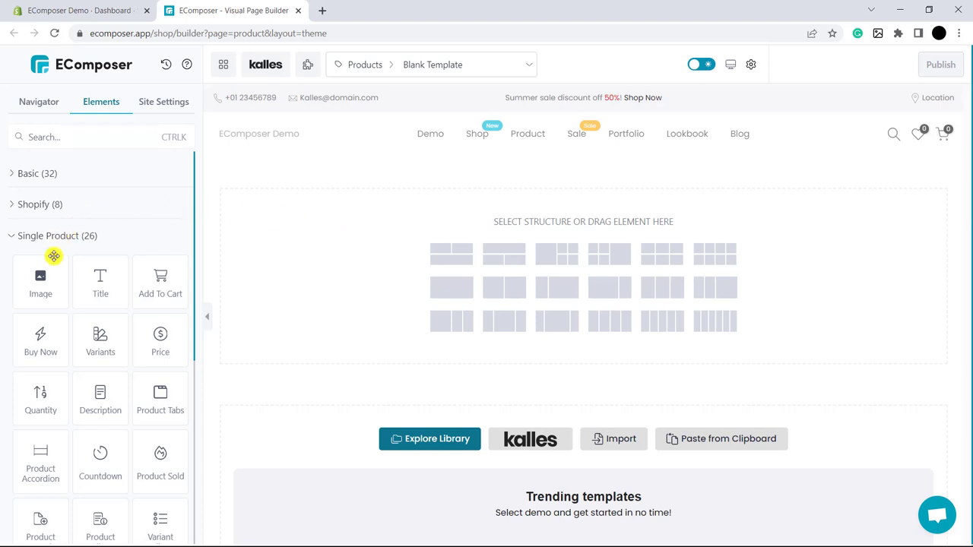
left_click_drag(52, 256, 45, 299)
scroll(44, 299, "down", 2)
scroll(45, 299, "down", 3)
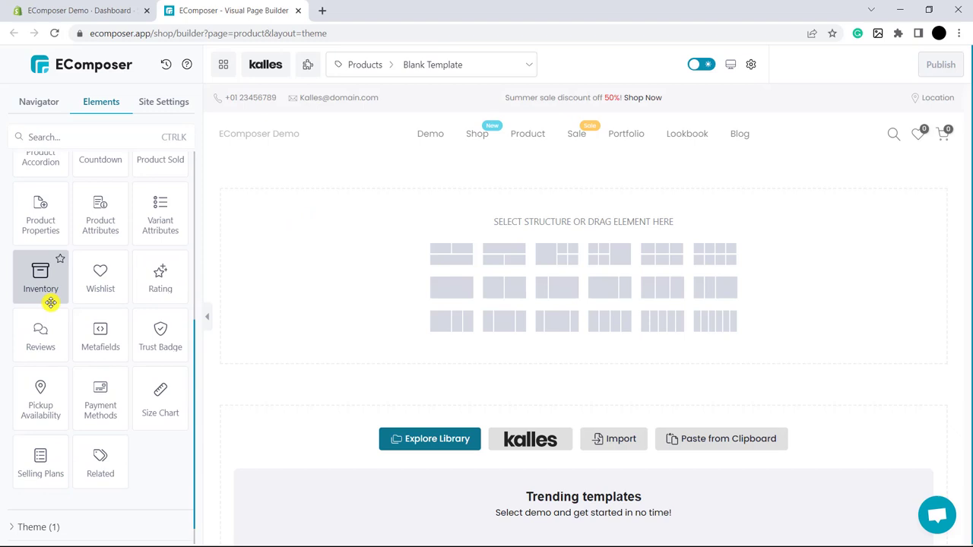
scroll(47, 299, "up", 5)
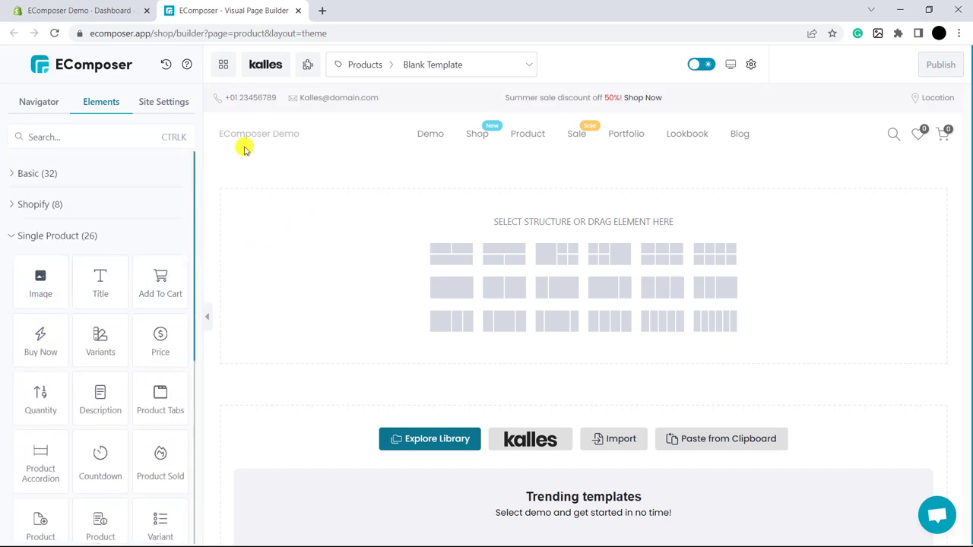
left_click(222, 65)
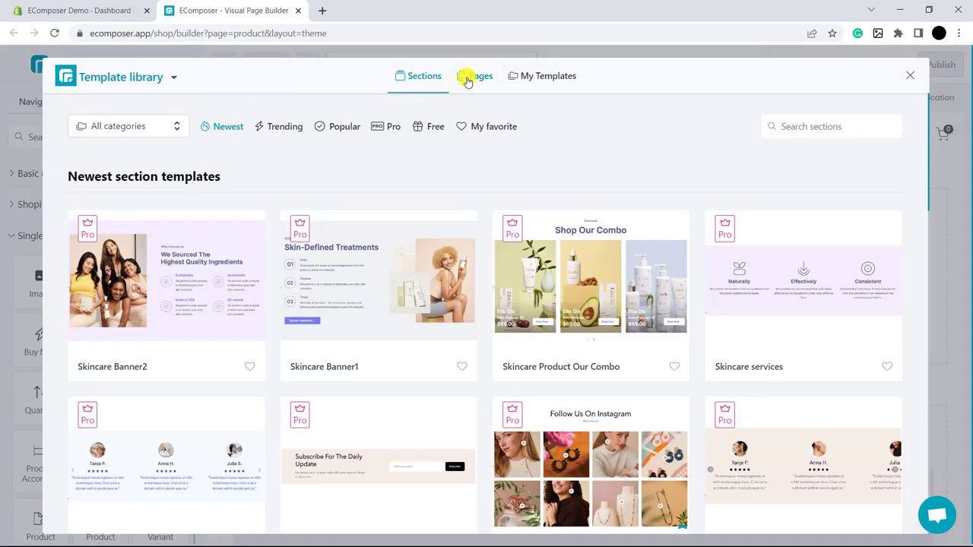
Insert the Headphone Product Page template from the Product Pages category of page templates.
left_click(469, 79)
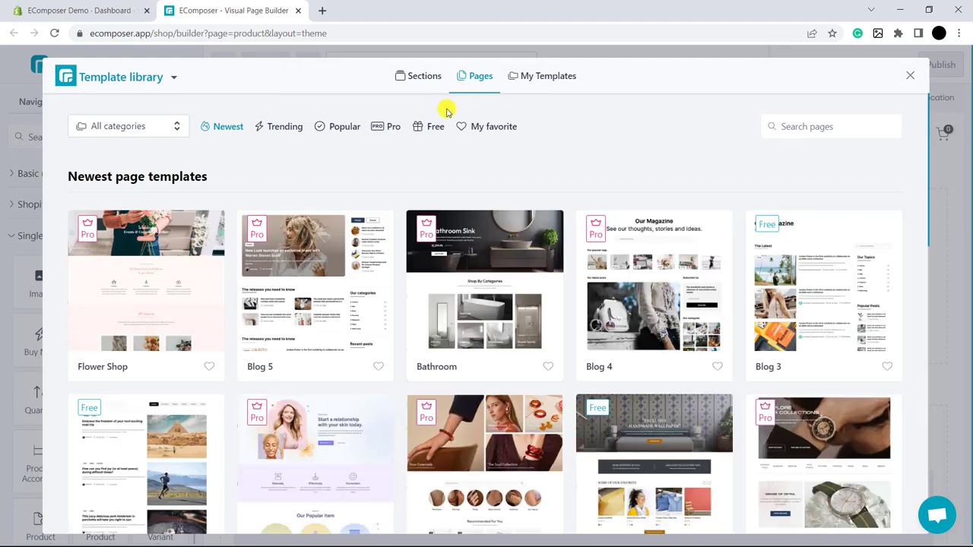
left_click(158, 126)
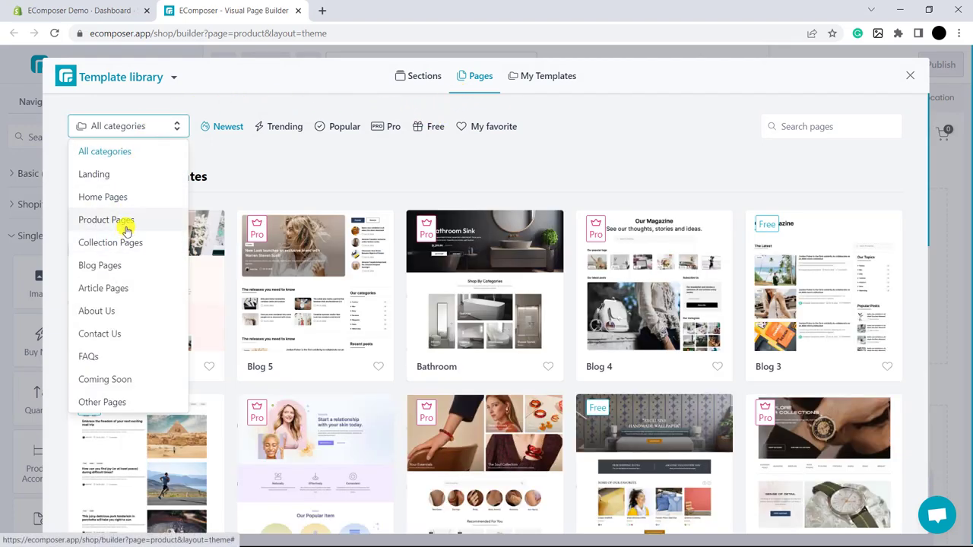
left_click(126, 228)
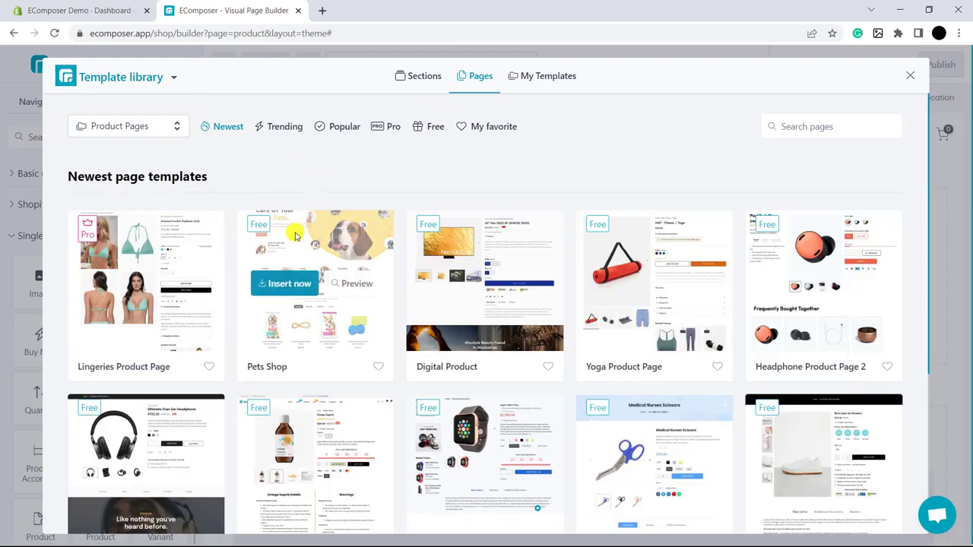
scroll(280, 244, "down", 2)
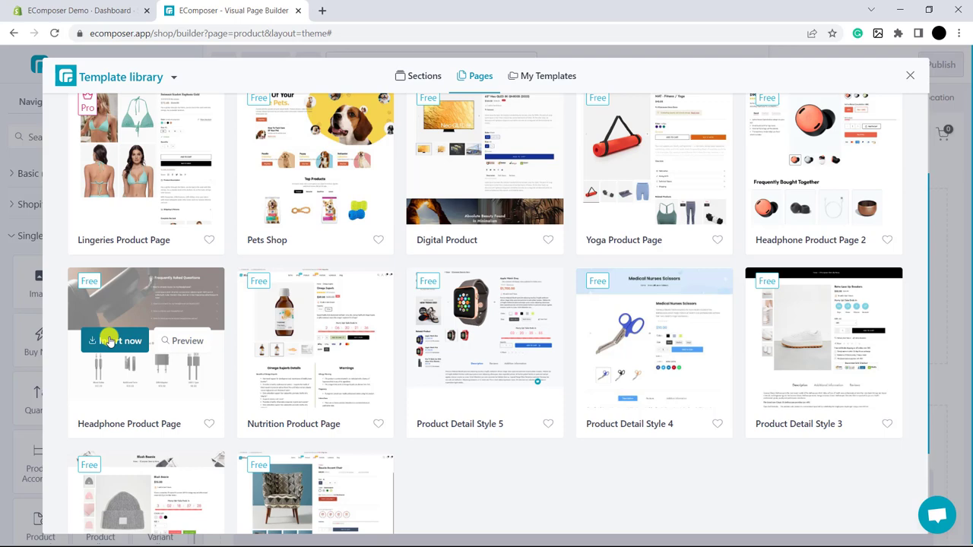
left_click(113, 342)
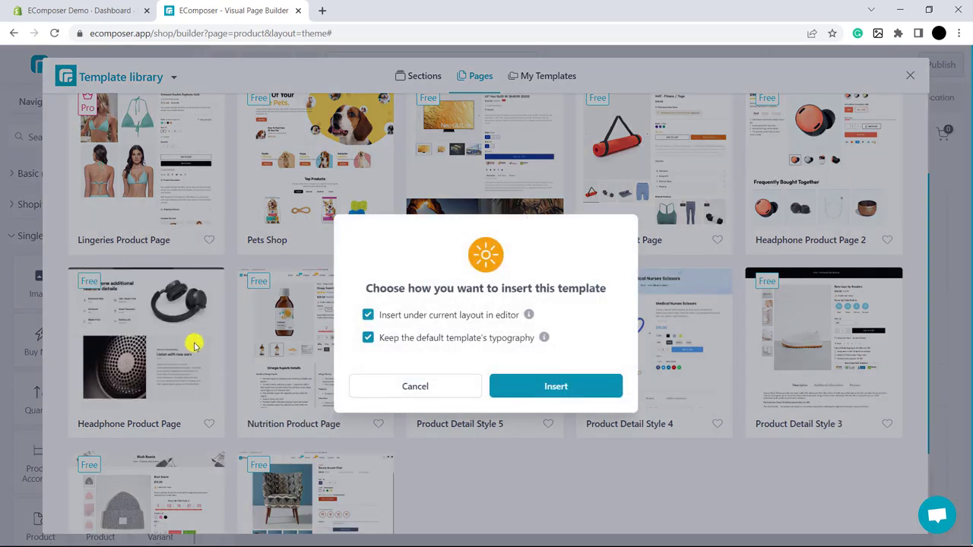
left_click(534, 386)
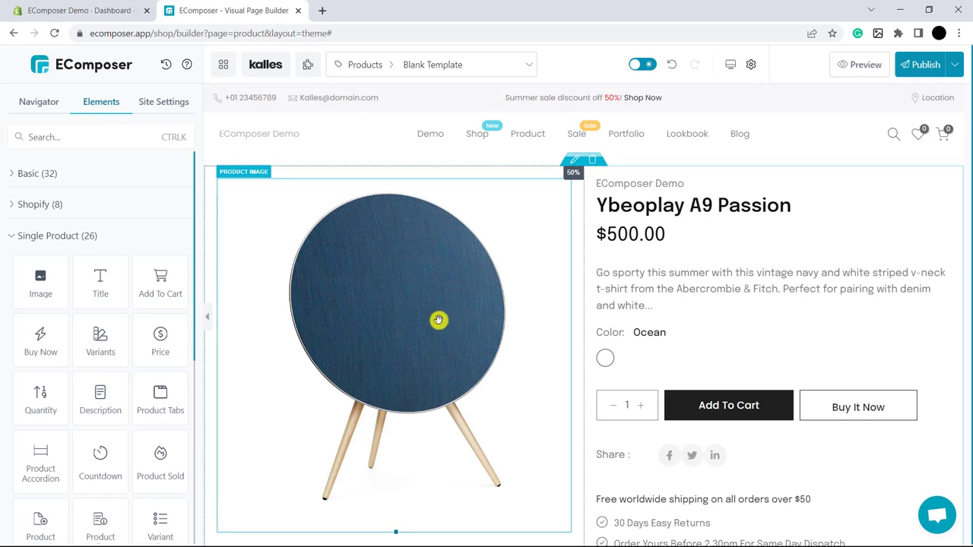
Install the Custom Color Swatches extension from the Extension library.
left_click(308, 70)
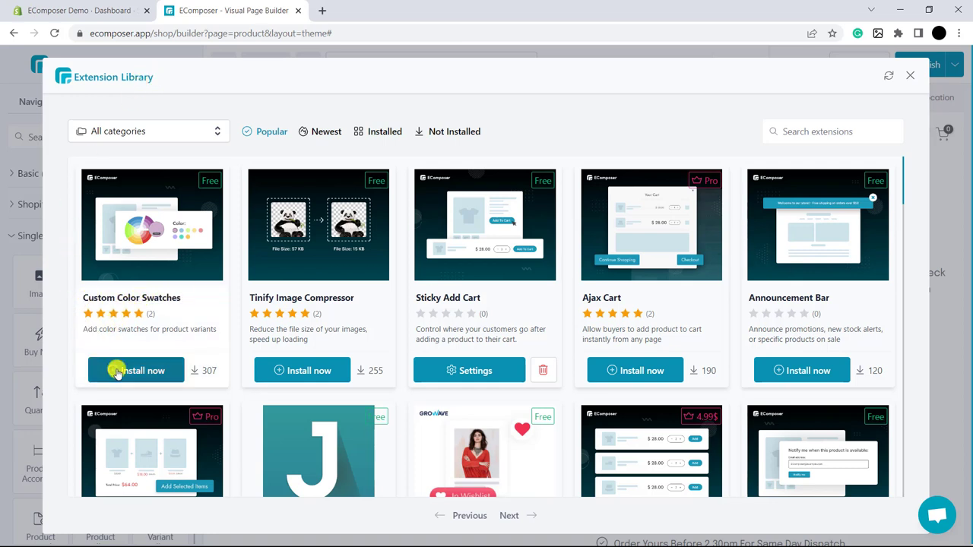
left_click(142, 378)
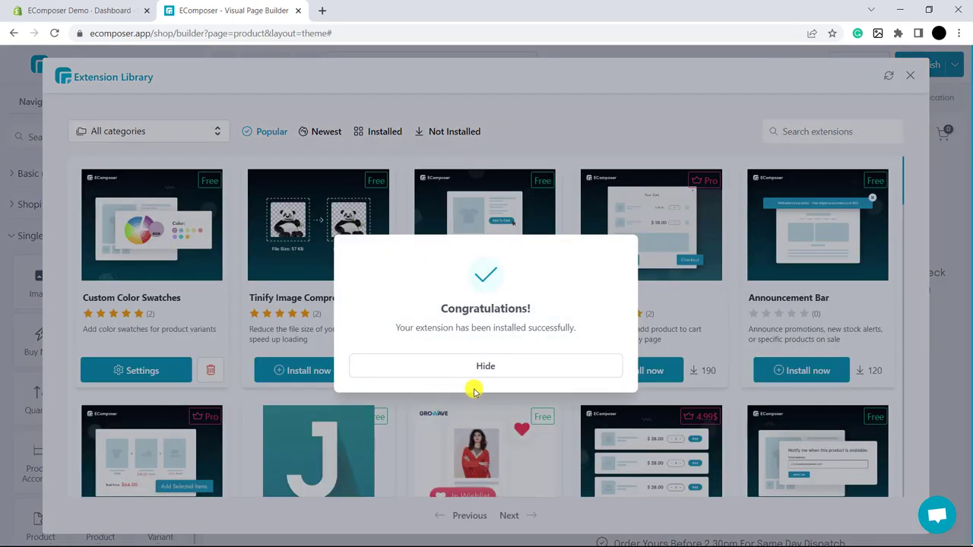
left_click(487, 367)
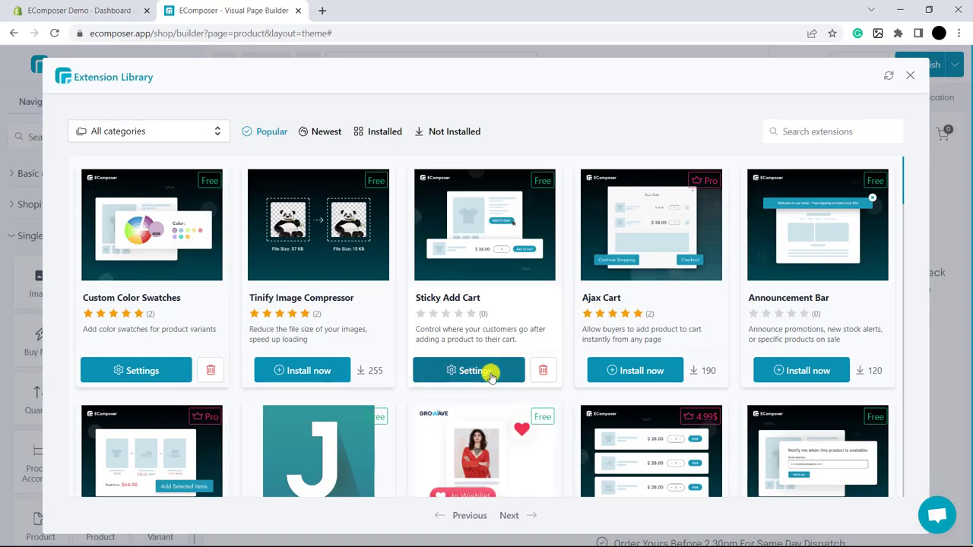
In the Custom Color Swatches settings, add a swatch named Ocean.
left_click(141, 371)
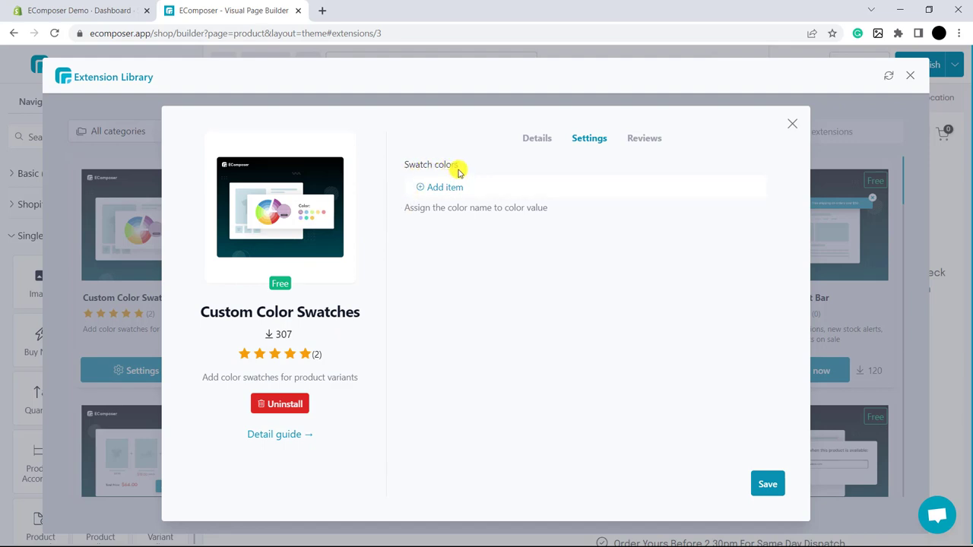
left_click(437, 191)
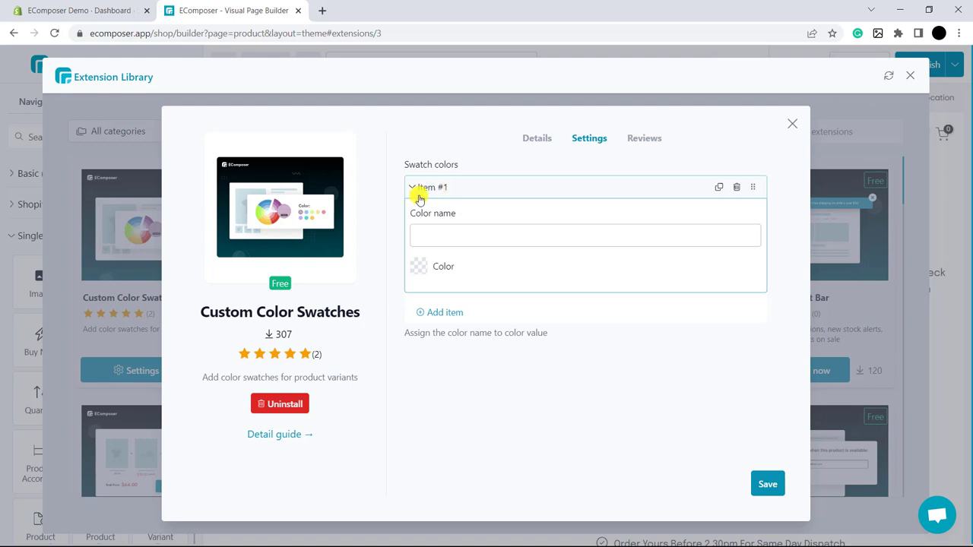
left_click(451, 230)
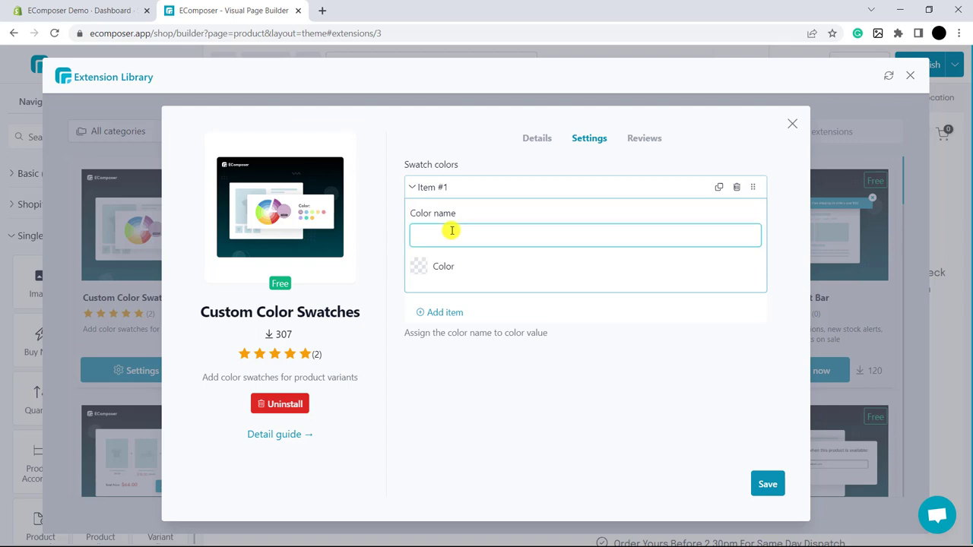
type("Ocean")
Set the Ocean swatch colour to muted blue #3b97cc.
left_click(419, 265)
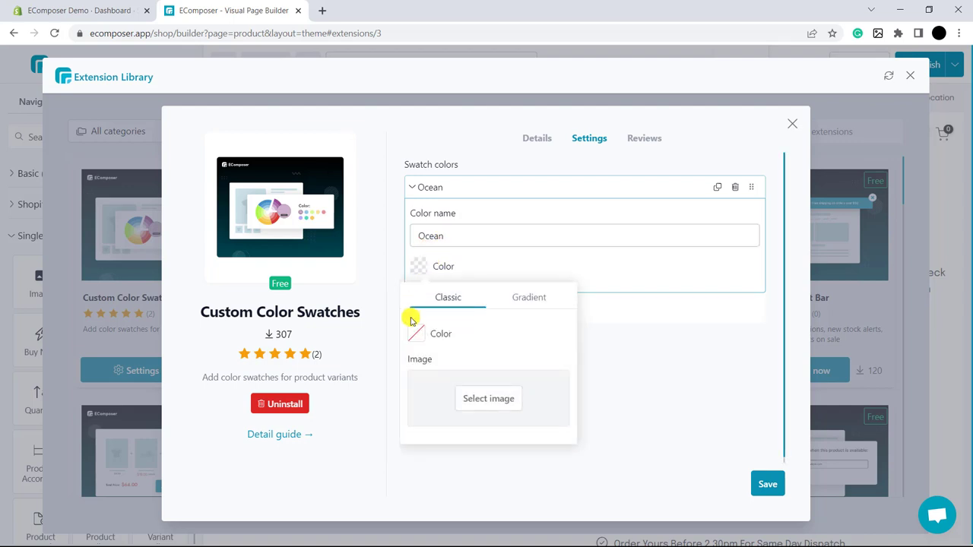
left_click(417, 334)
scroll(439, 340, "down", 1)
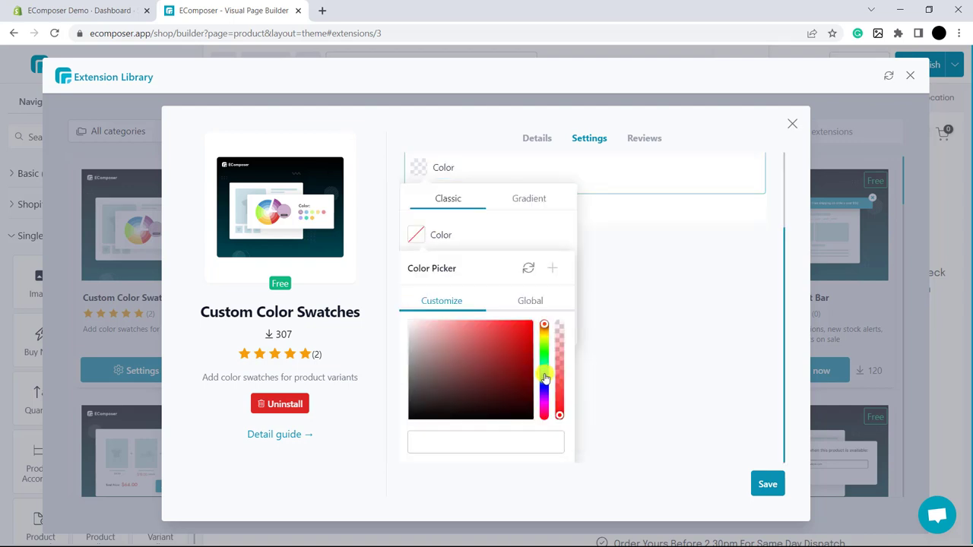
left_click(544, 378)
left_click_drag(544, 378, 544, 375)
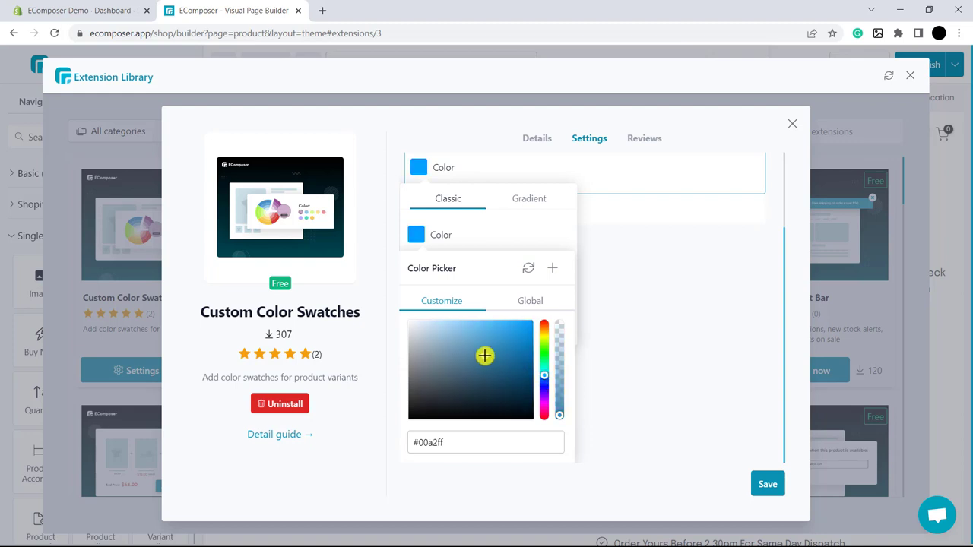
left_click_drag(484, 354, 496, 338)
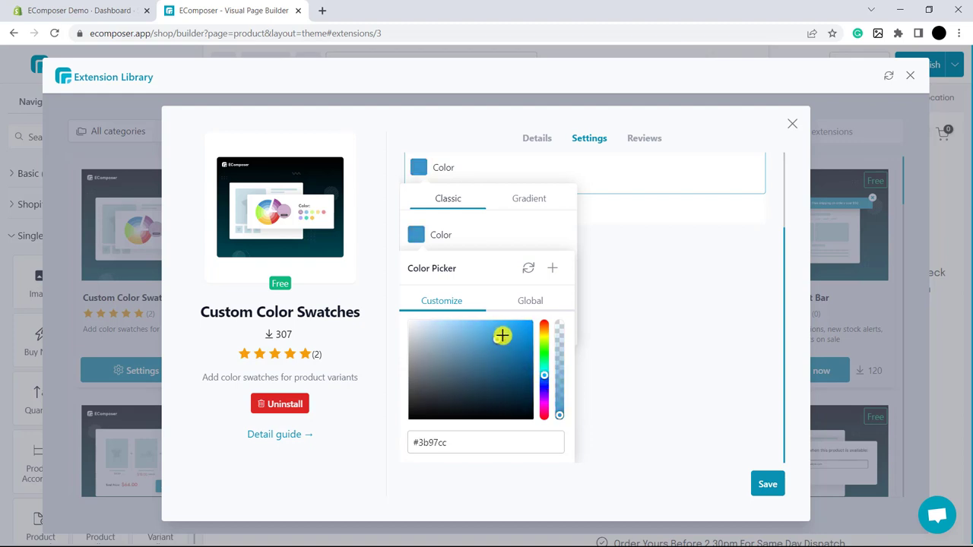
left_click(635, 302)
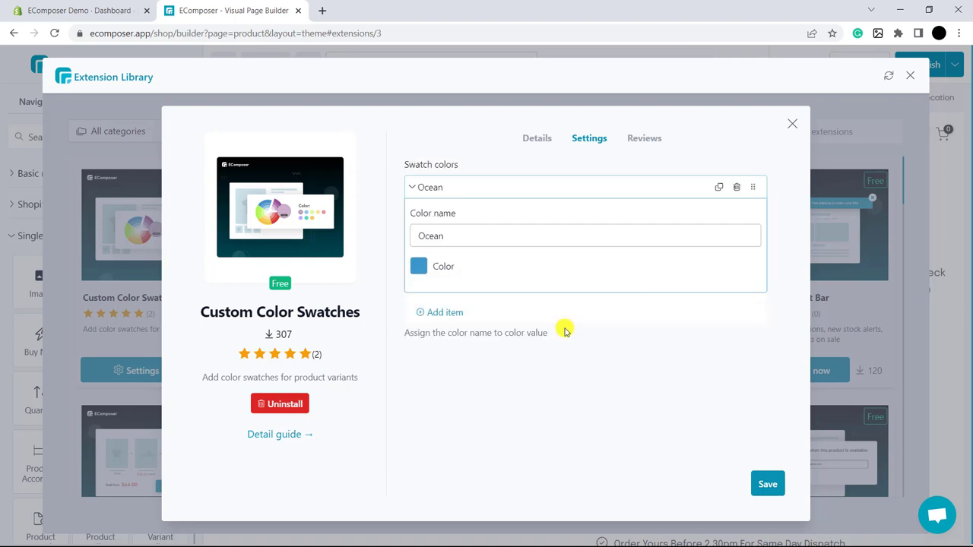
Add a second swatch entry named Wood.
left_click(451, 313)
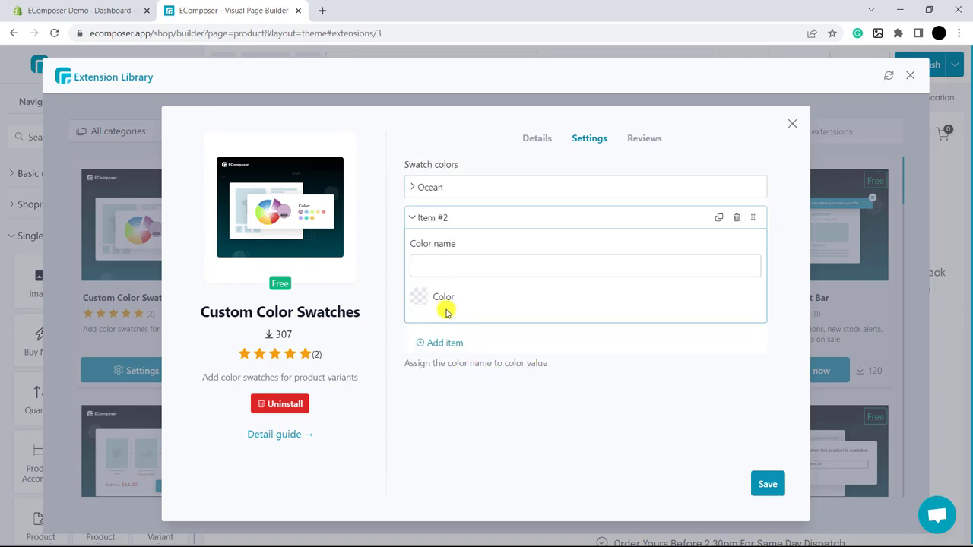
left_click(436, 270)
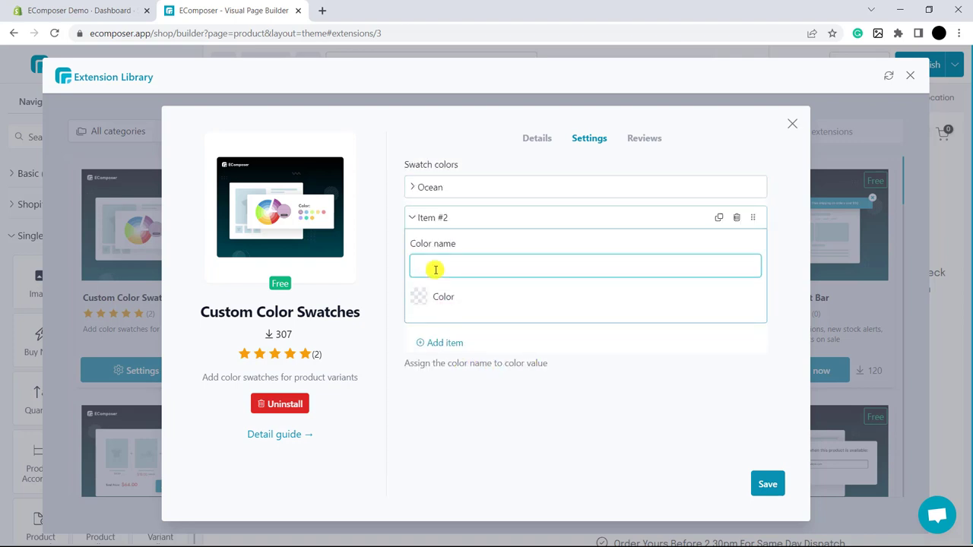
type("Wood")
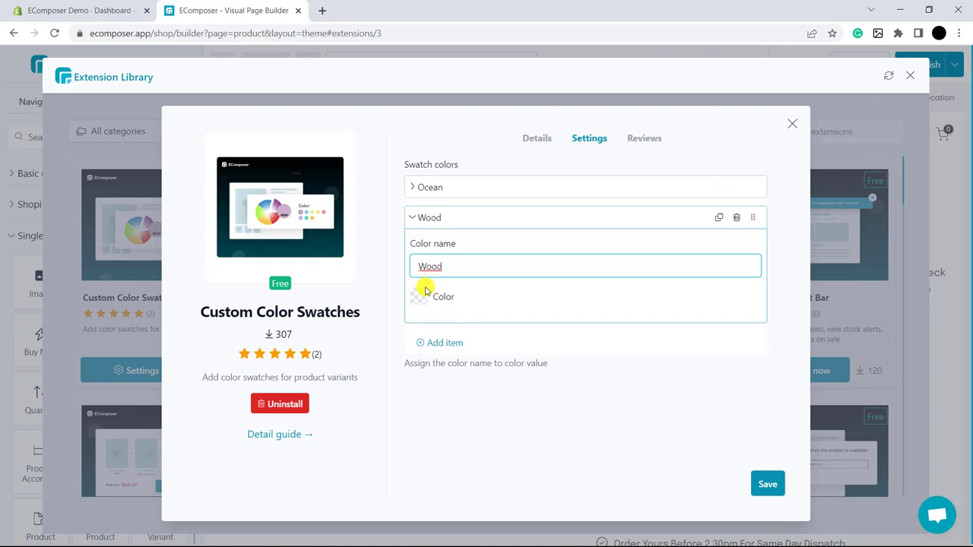
Colour the Wood swatch gold #b8a039 and save the swatch settings.
left_click(425, 290)
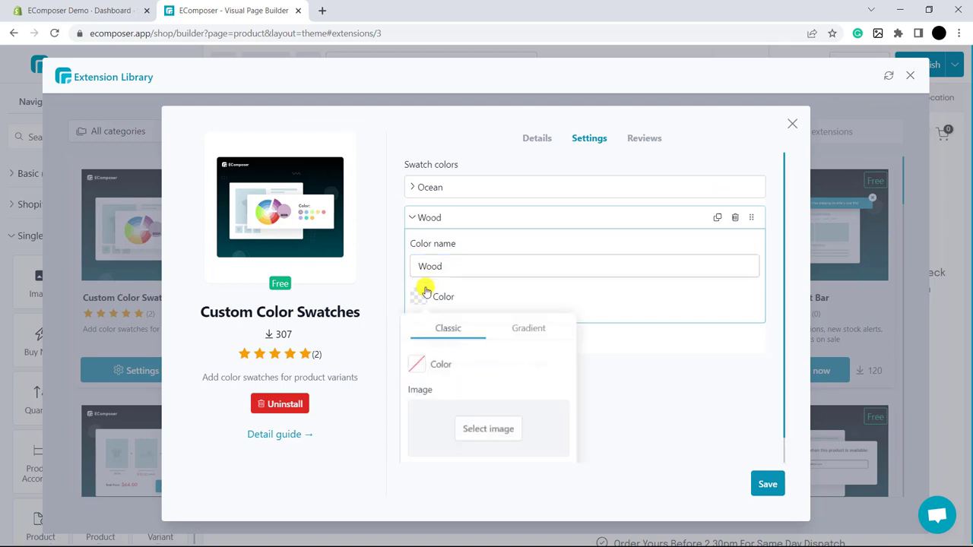
left_click(419, 361)
scroll(422, 357, "down", 3)
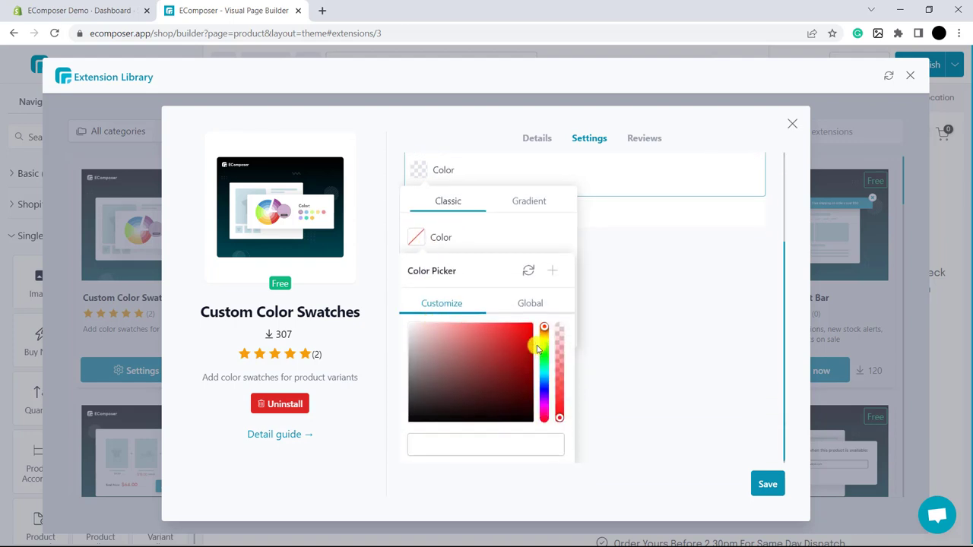
left_click(543, 341)
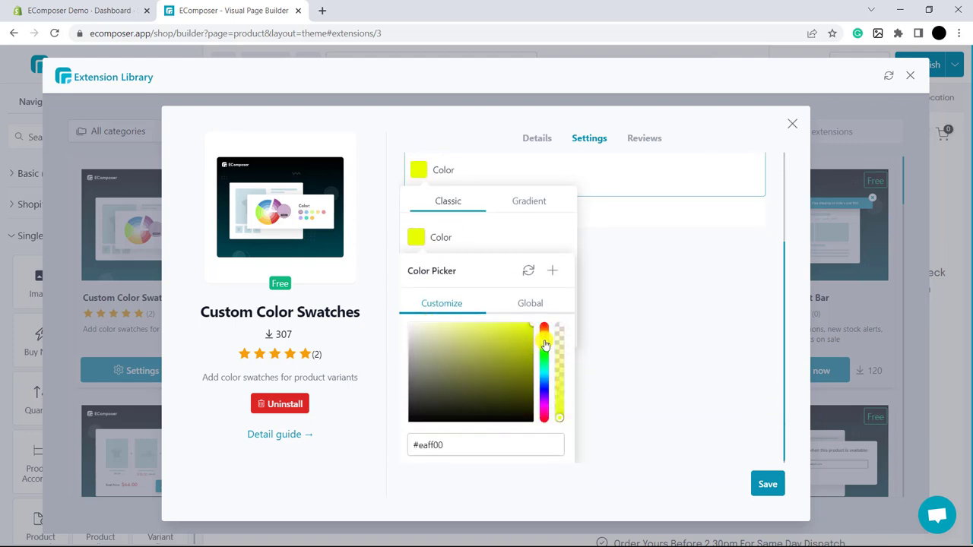
left_click(494, 351)
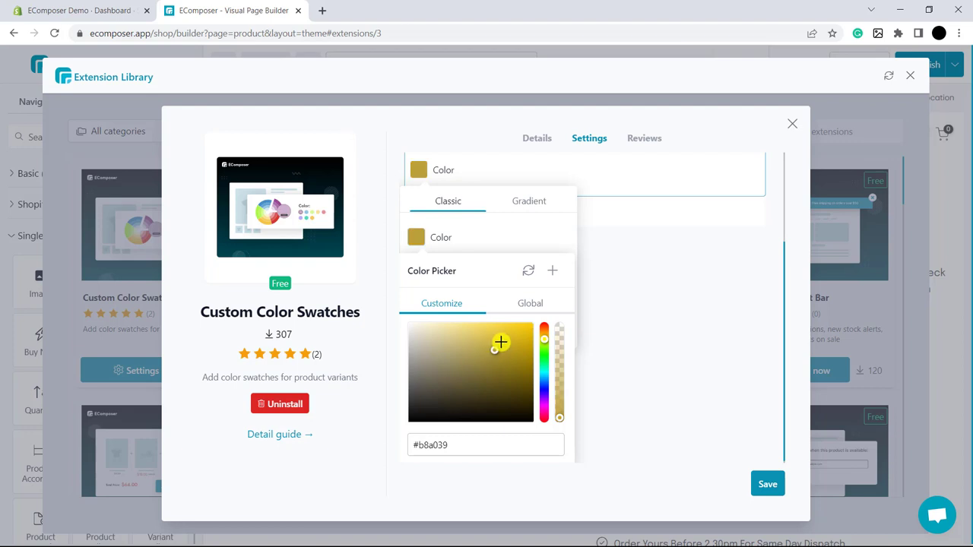
left_click(616, 357)
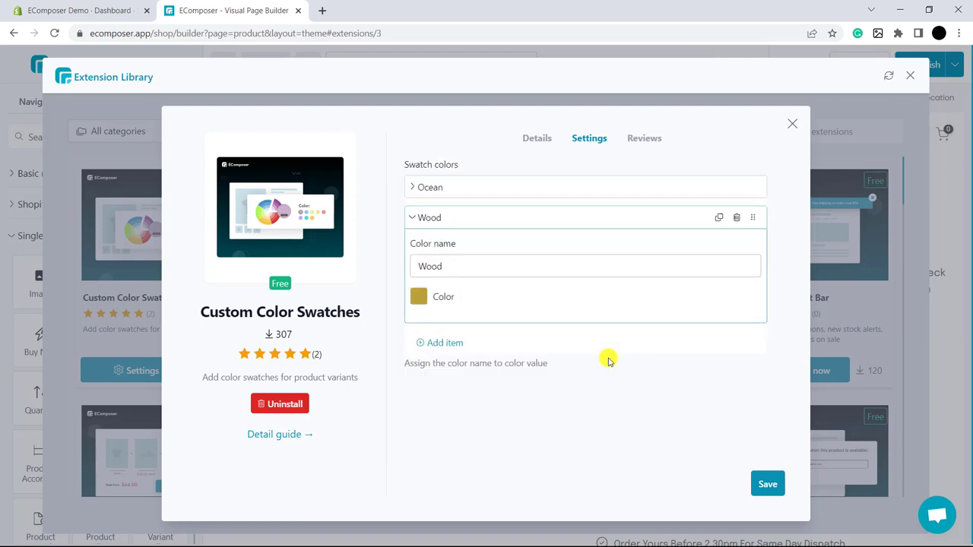
left_click(764, 479)
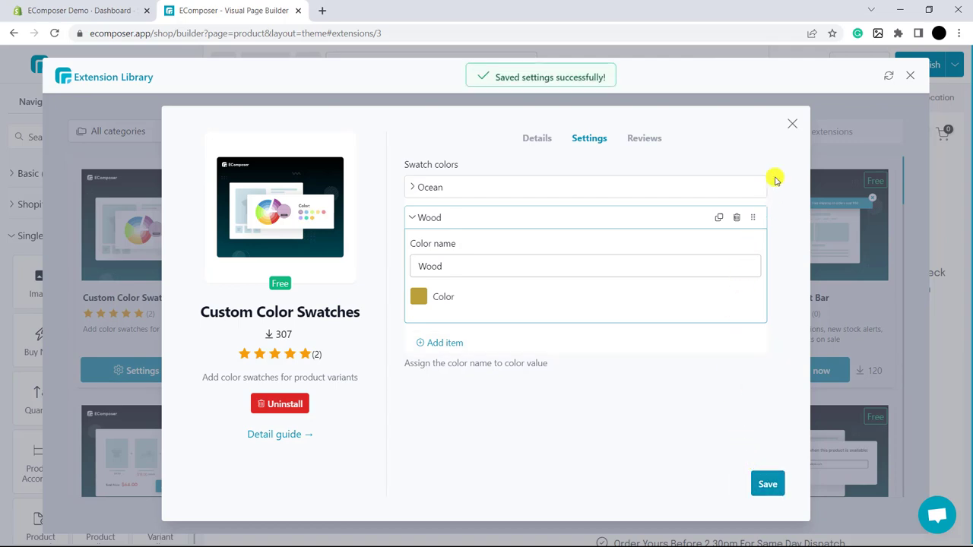
left_click(790, 126)
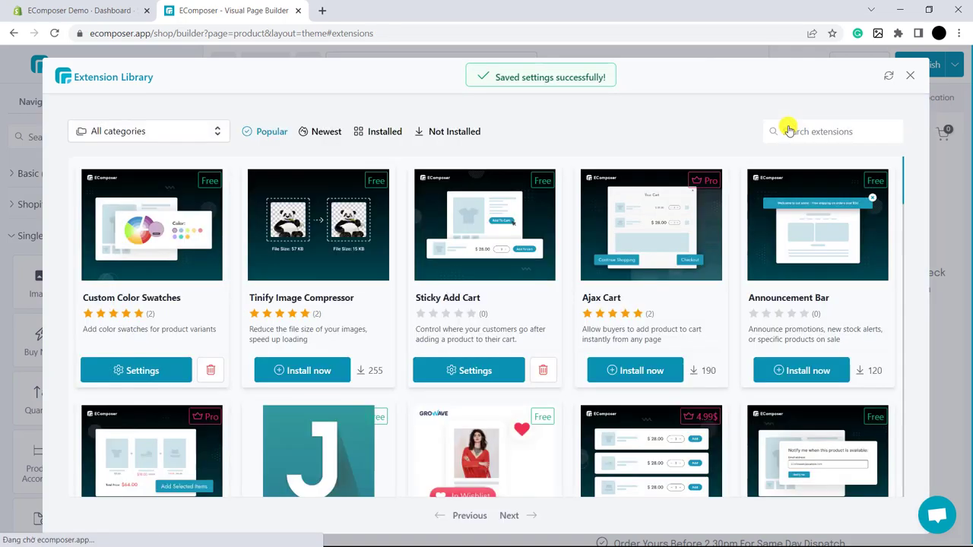
Set the Variant picker type to Color picker, then test the Wood and Ocean swatches.
left_click(909, 75)
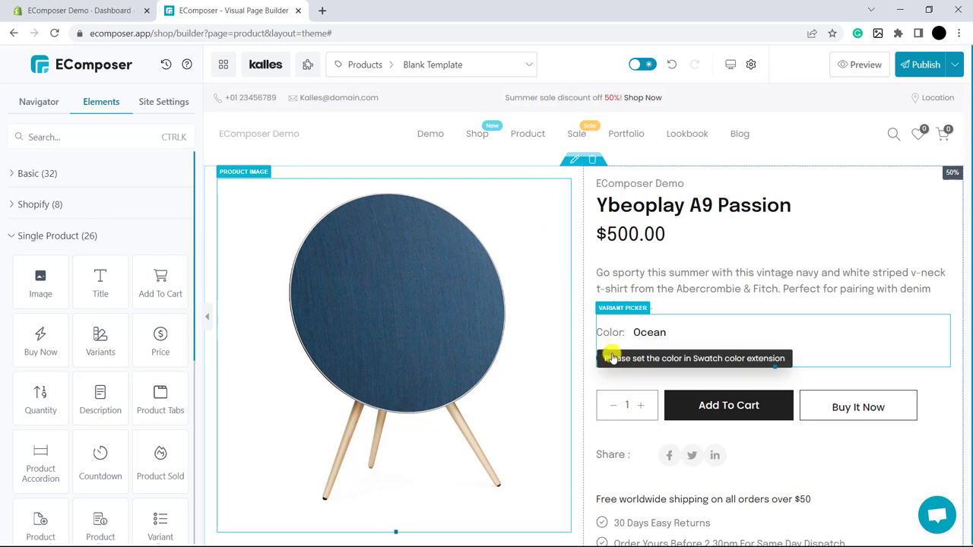
left_click(613, 322)
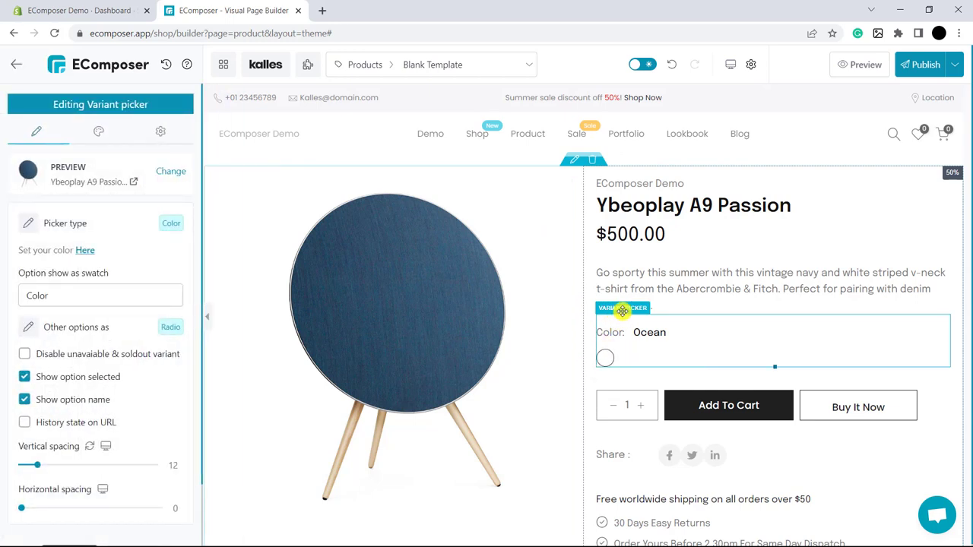
mouse_move(608, 359)
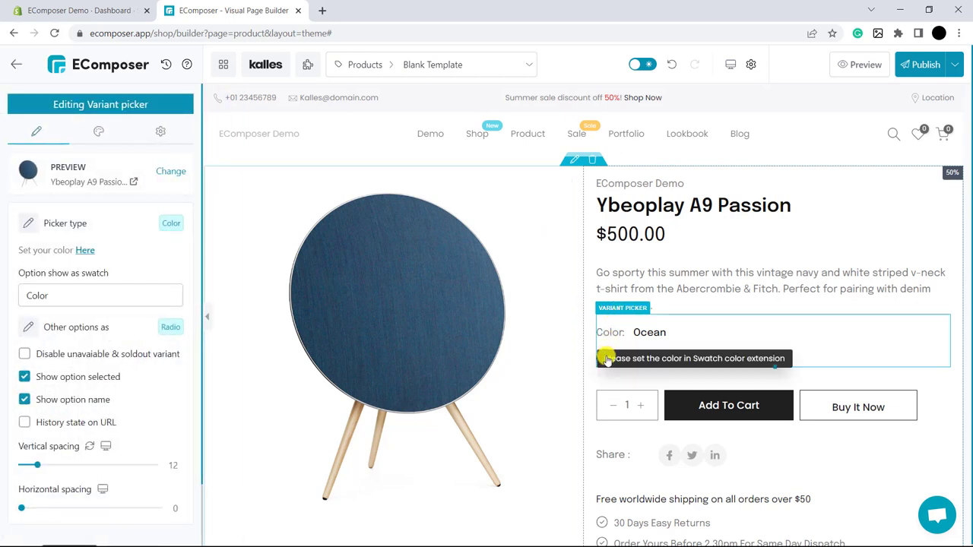
left_click(27, 226)
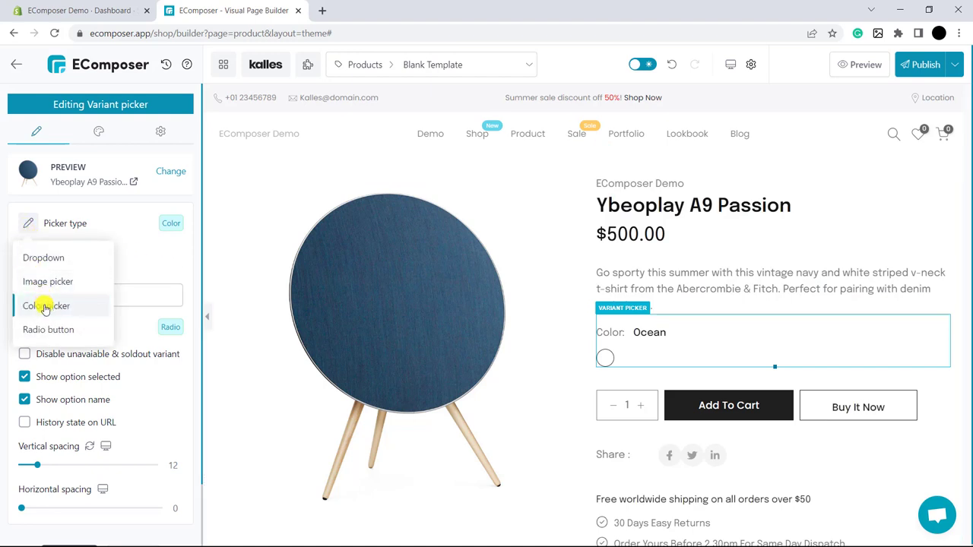
left_click(45, 307)
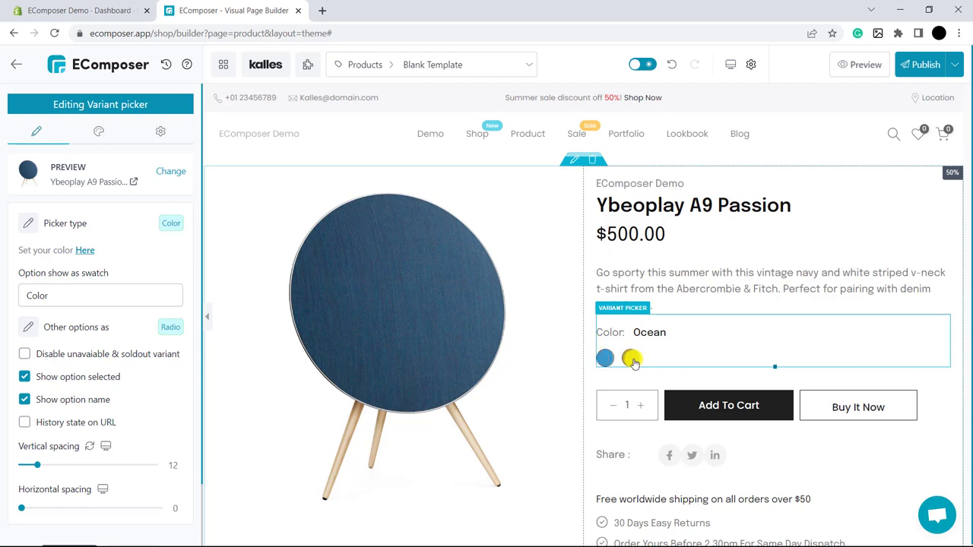
left_click(632, 360)
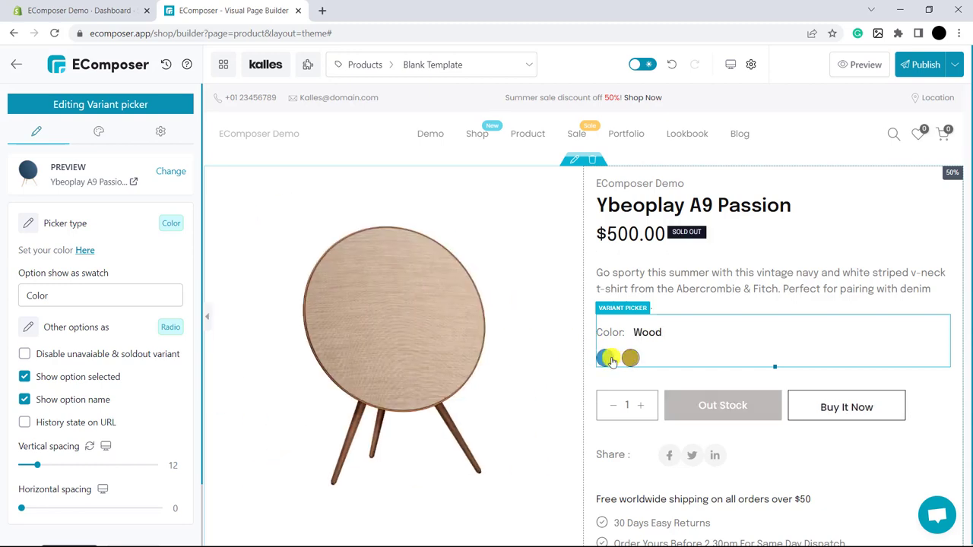
left_click(610, 359)
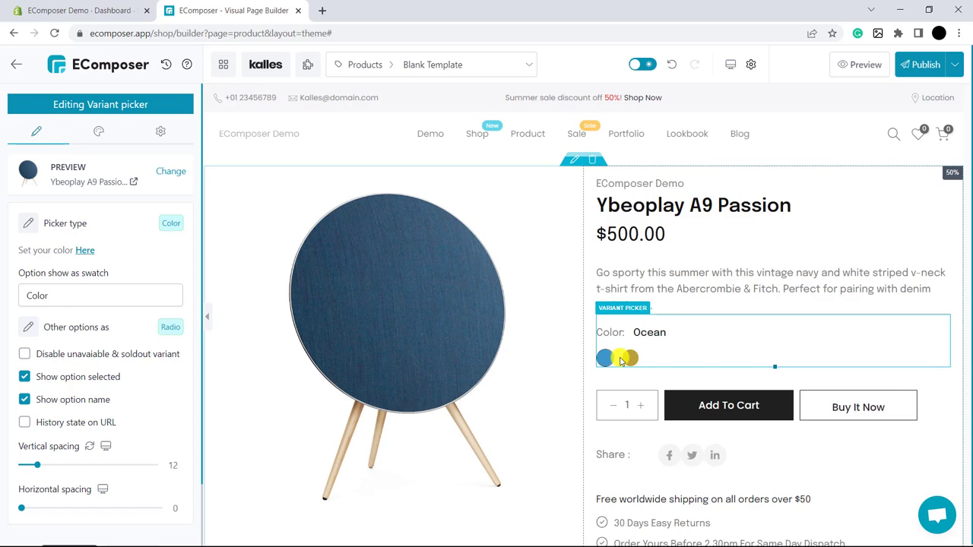
Save and publish the new template, then view the live Ybeoplay A9 Passion product page.
left_click(917, 67)
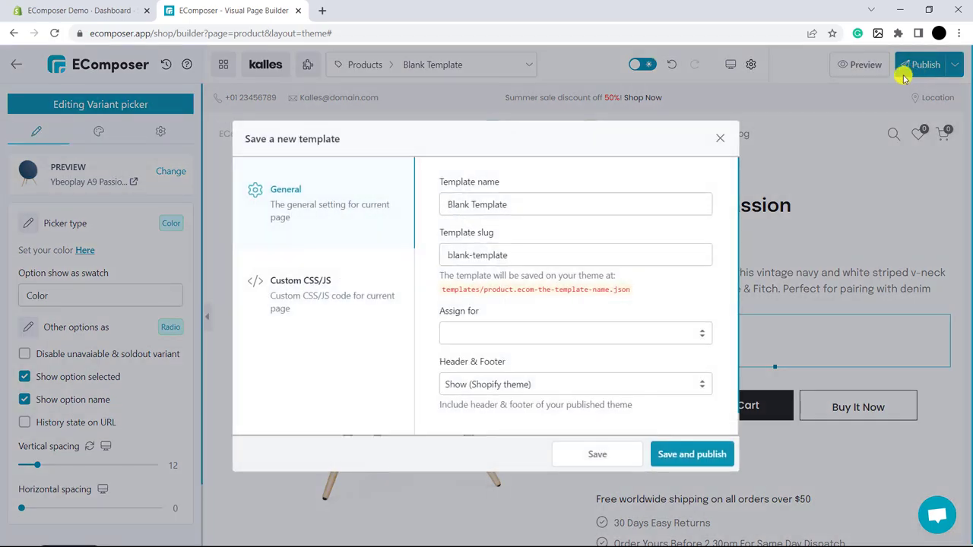
left_click(693, 454)
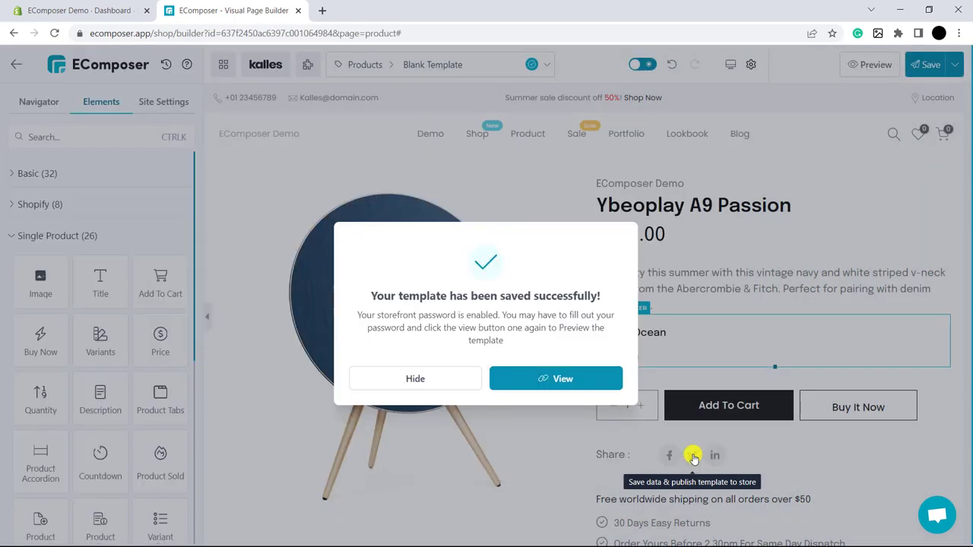
left_click(547, 381)
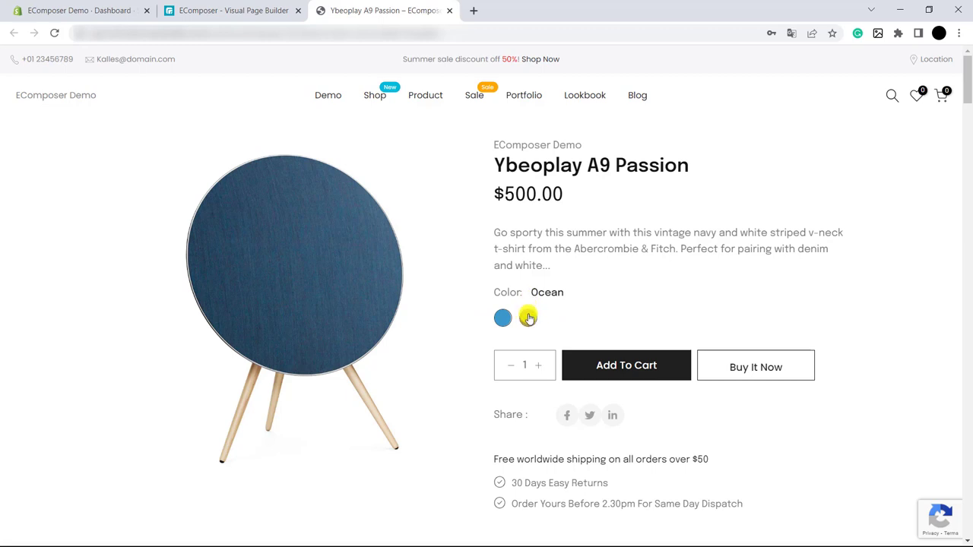
left_click(528, 318)
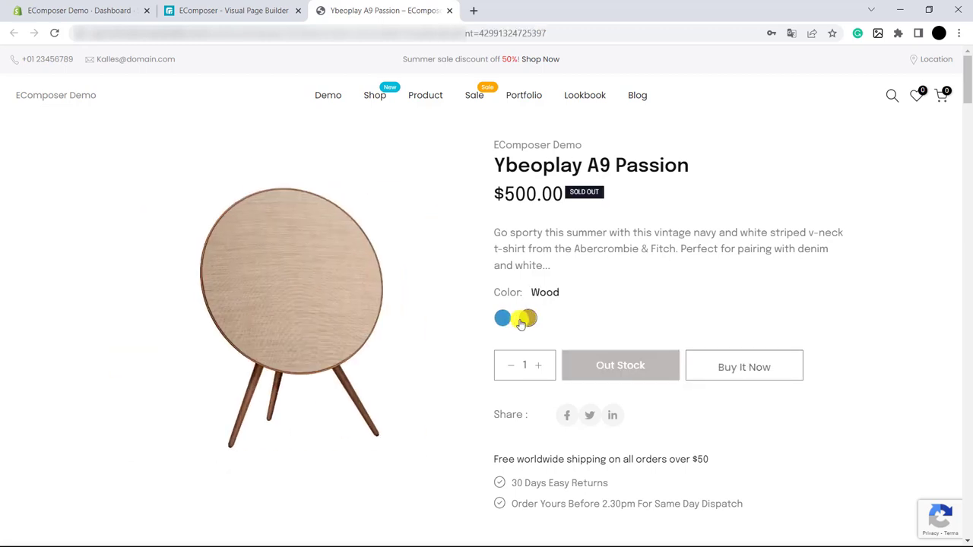
left_click(506, 319)
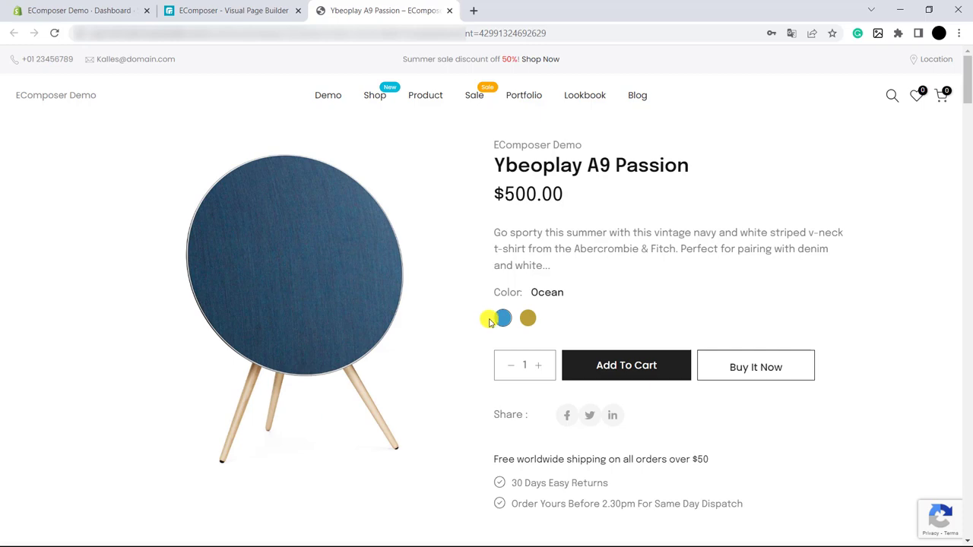